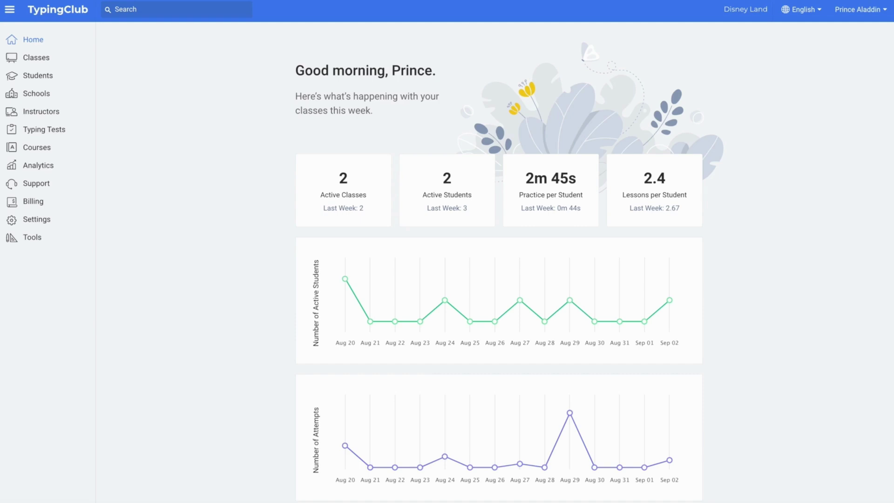
Open the Classes page listing Class 1, Class 1 - DUP, Class 3 and Class 4.
{"action": "left_click", "coordinate": [34, 59]}
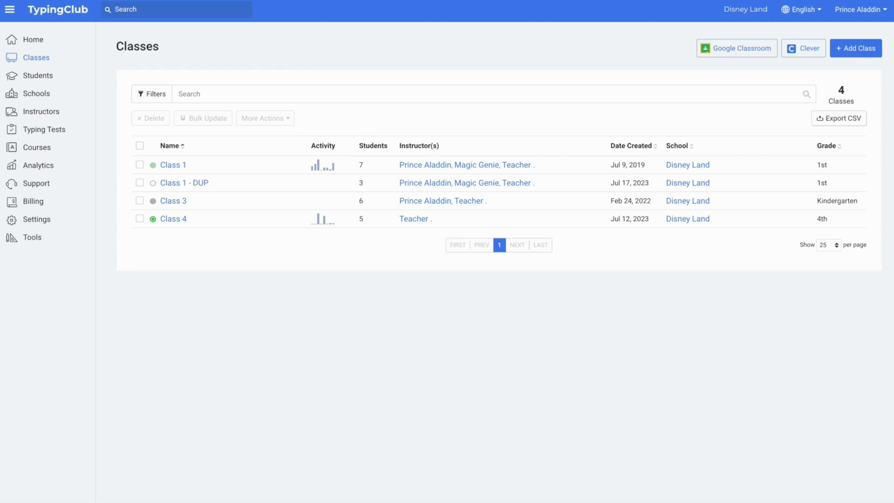
Mark Class 1 - DUP, then review a student's classes and lesson-by-lesson course progress.
{"action": "left_click", "coordinate": [139, 182]}
{"action": "left_click", "coordinate": [146, 118]}
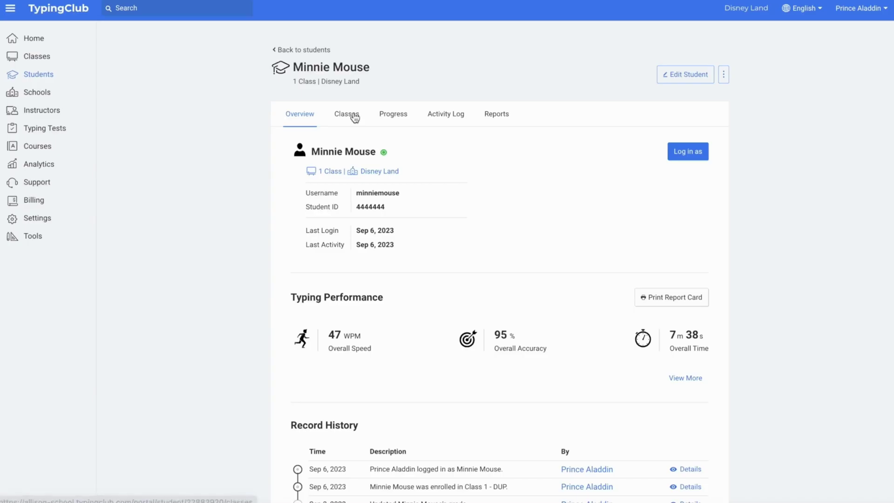
{"action": "left_click", "coordinate": [353, 115]}
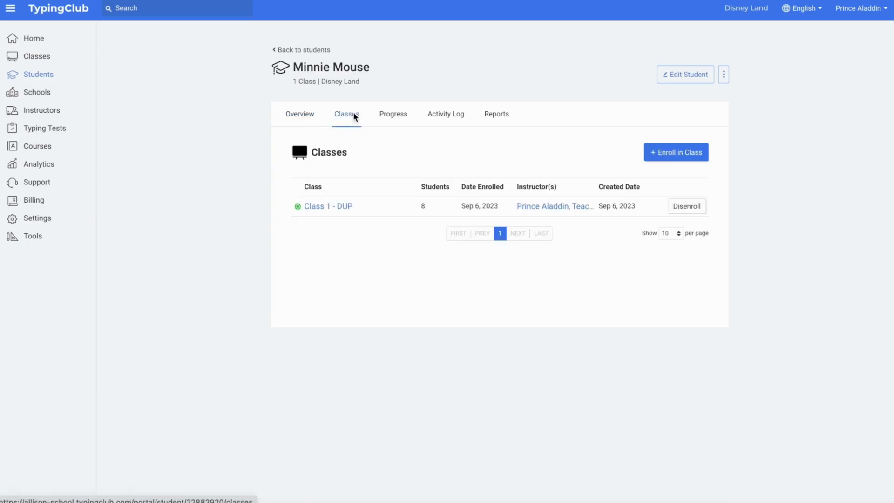
{"action": "left_click", "coordinate": [397, 117]}
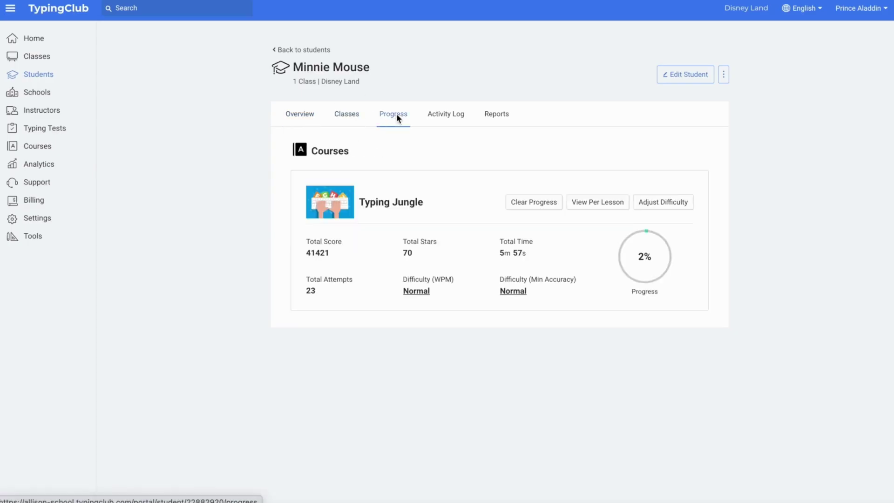
{"action": "left_click", "coordinate": [587, 202]}
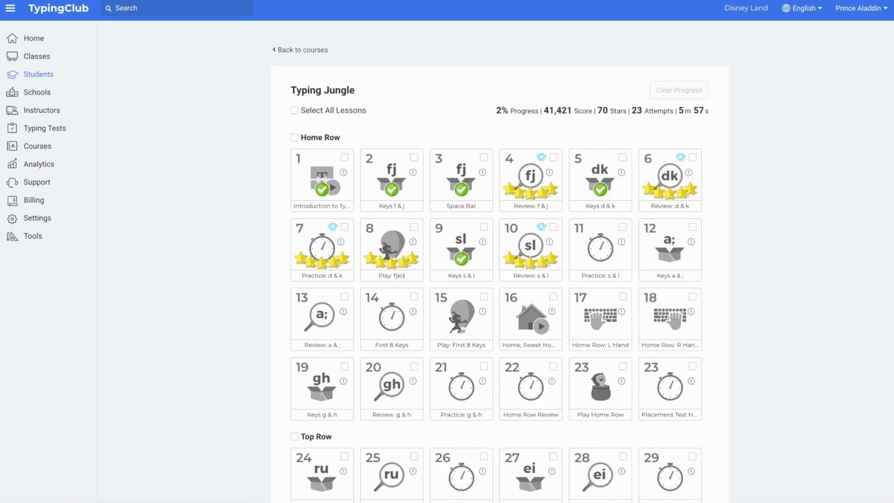
{"action": "left_click", "coordinate": [306, 51]}
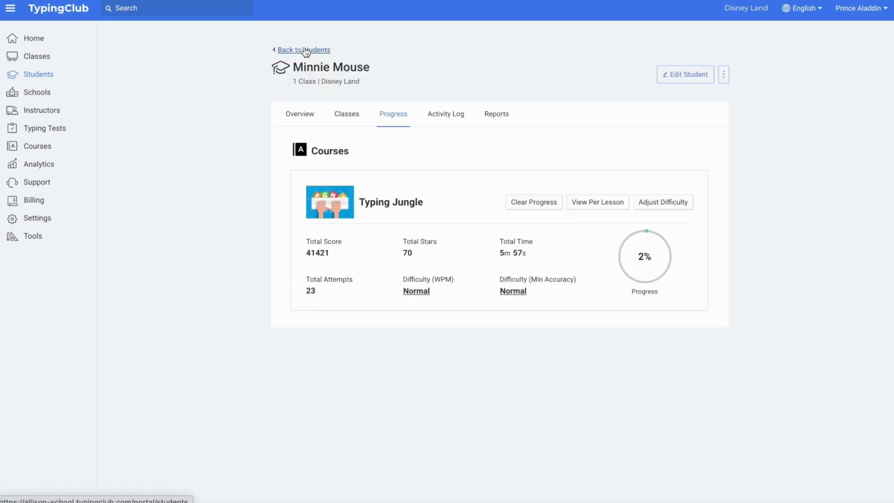
{"action": "left_click", "coordinate": [354, 116]}
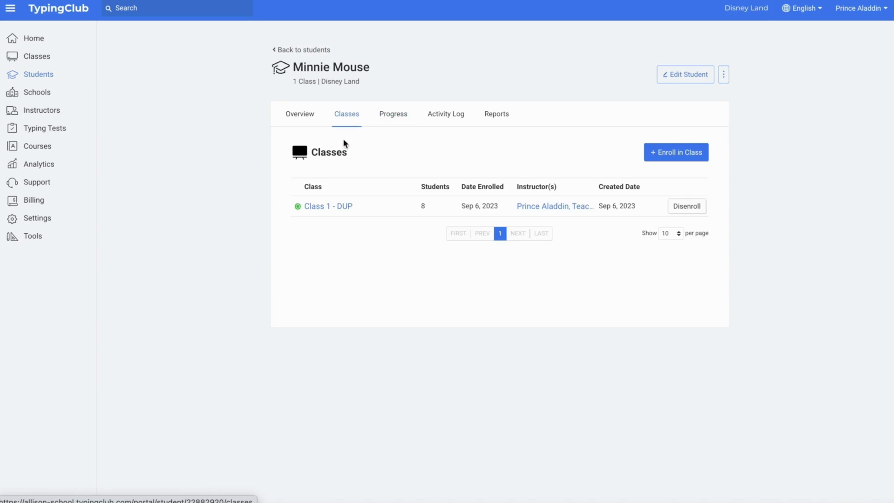
Delete Class 1 - DUP from its class page and confirm the permanent deletion.
{"action": "left_click", "coordinate": [327, 207]}
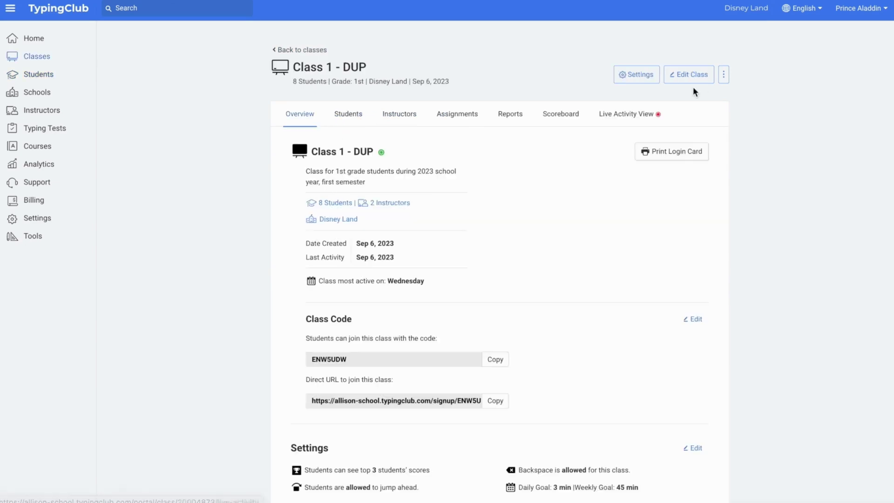
{"action": "left_click", "coordinate": [724, 76]}
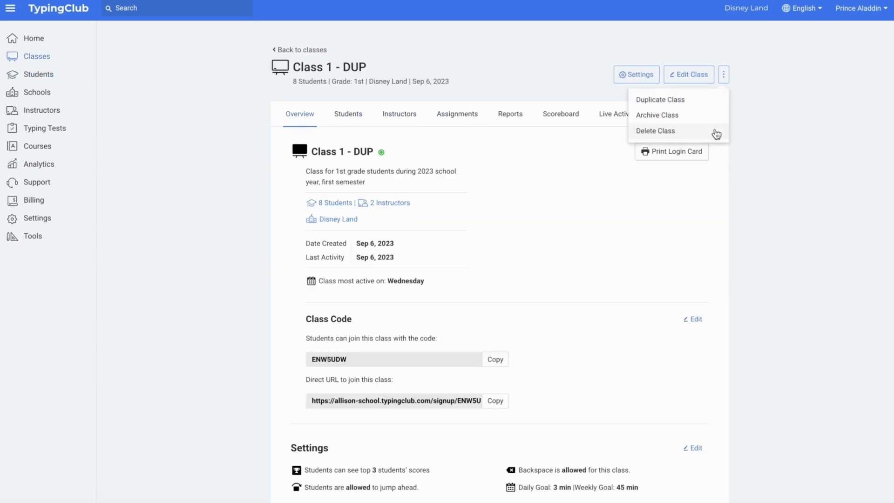
{"action": "left_click", "coordinate": [715, 131]}
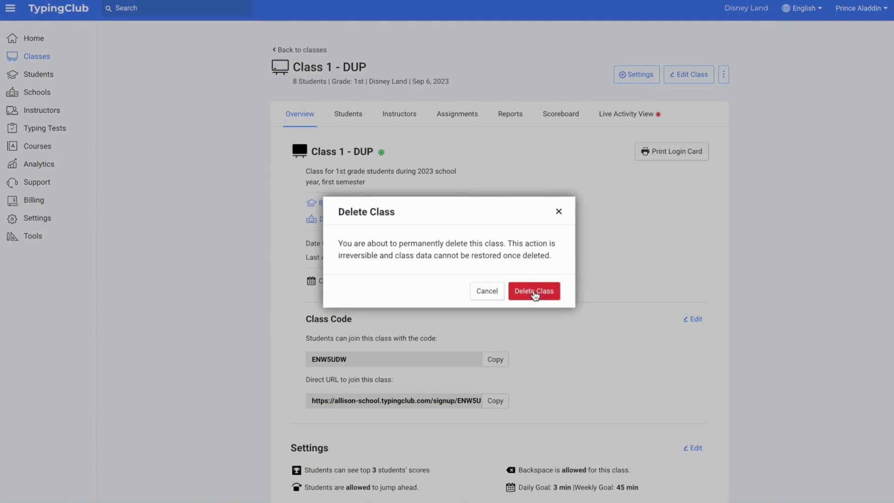
{"action": "left_click", "coordinate": [533, 291]}
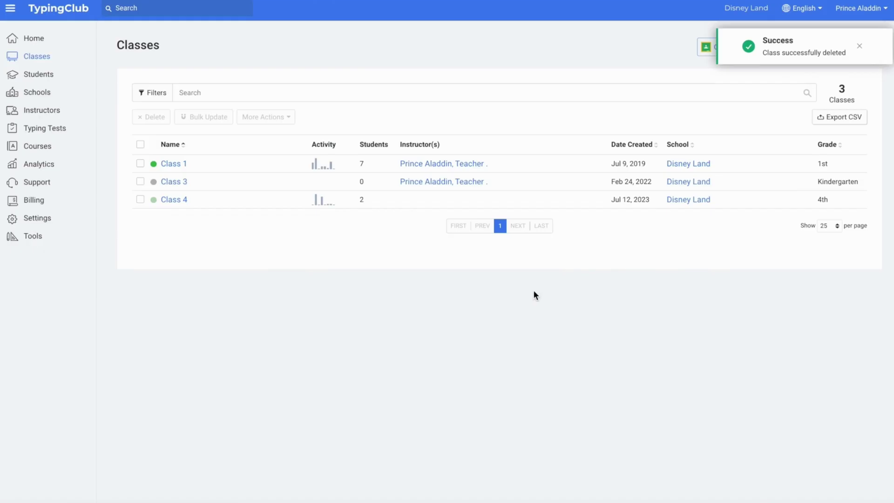
Enroll one existing student in Class 1 through Enroll Existing Students.
{"action": "left_click", "coordinate": [172, 164]}
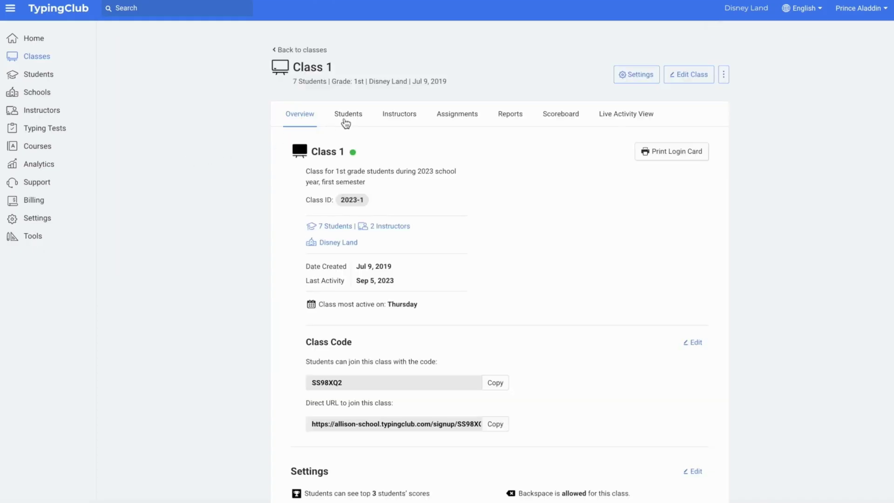
{"action": "left_click", "coordinate": [350, 115]}
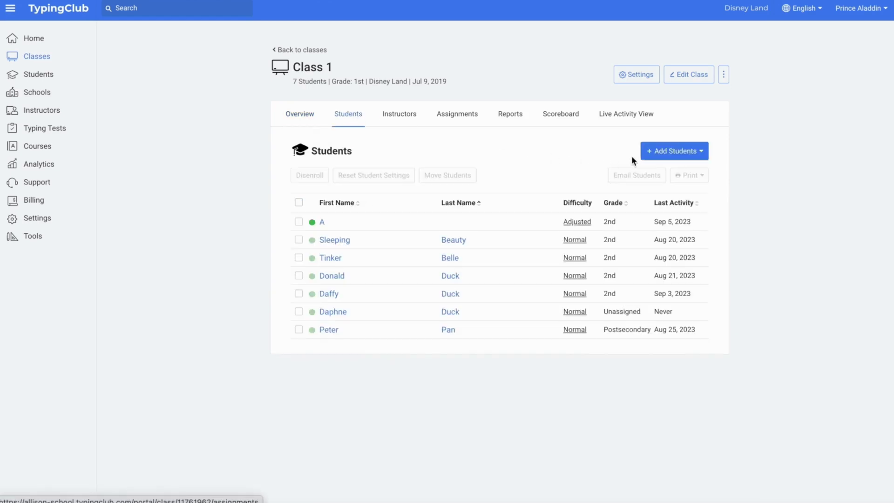
{"action": "left_click", "coordinate": [671, 150]}
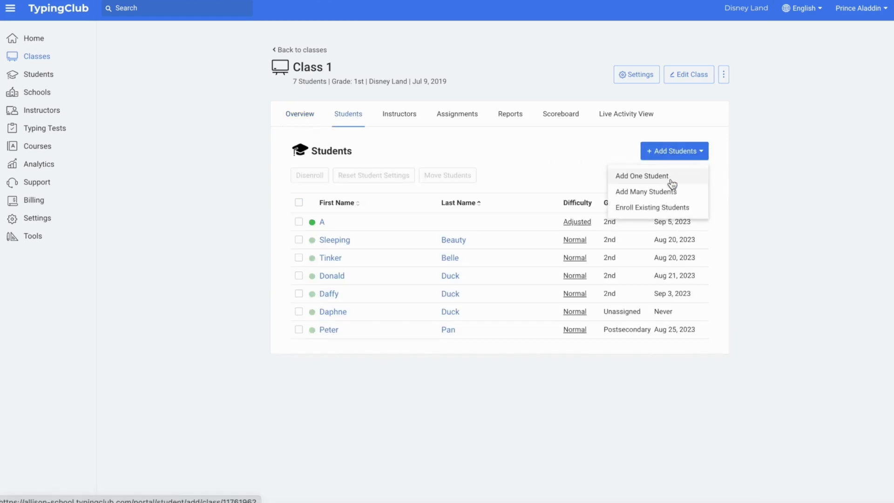
{"action": "left_click", "coordinate": [673, 208]}
{"action": "left_click", "coordinate": [276, 306]}
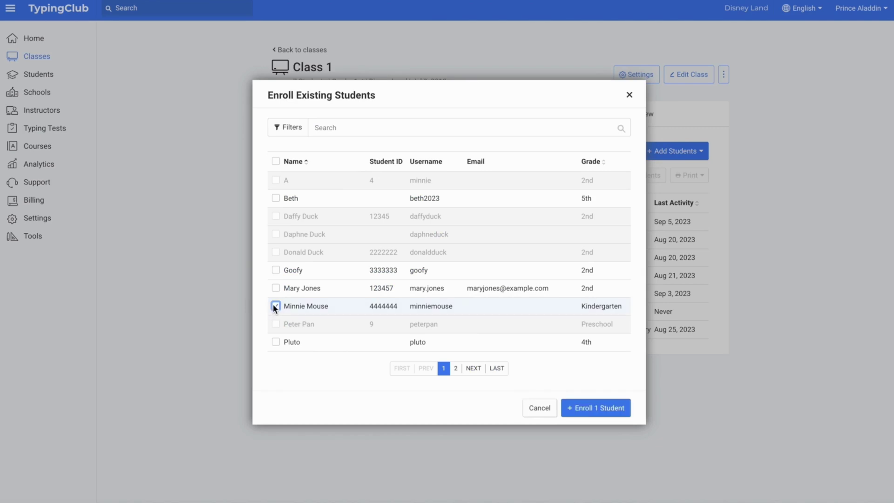
{"action": "left_click", "coordinate": [591, 409]}
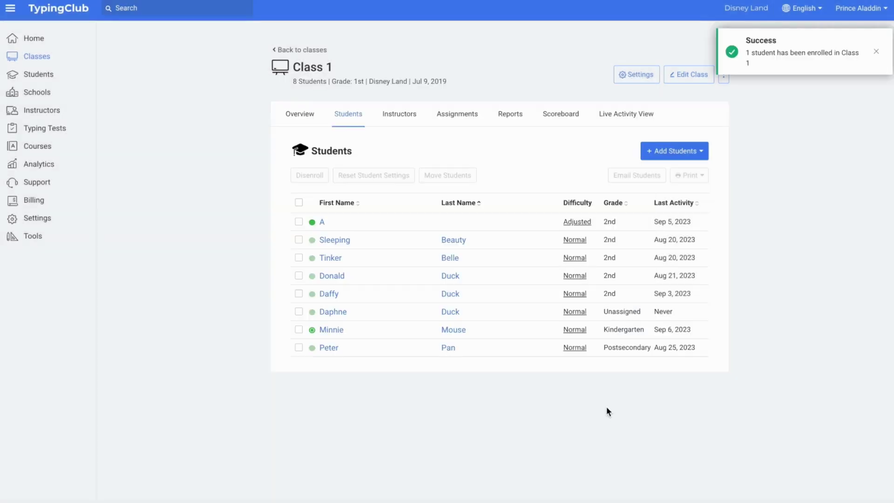
Review the courses assigned to Class 1.
{"action": "left_click", "coordinate": [469, 115]}
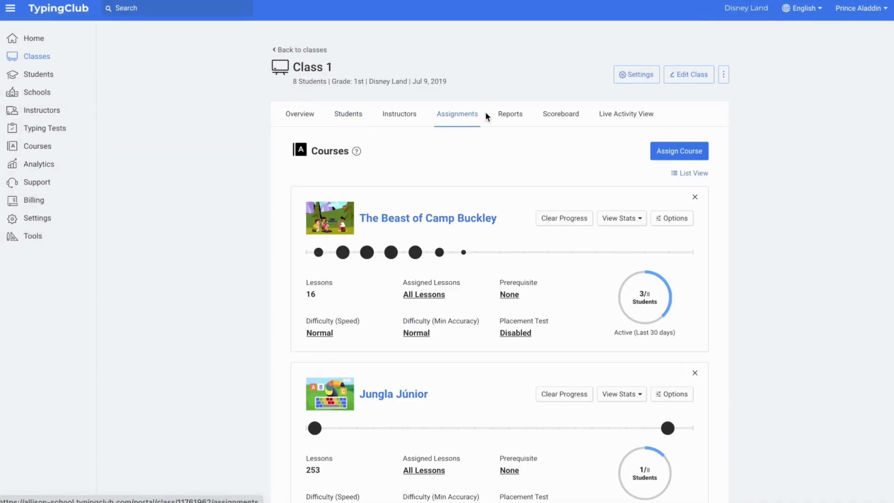
{"action": "scroll", "coordinate": [746, 182], "scroll_direction": "down", "scroll_amount": 5}
{"action": "scroll", "coordinate": [744, 182], "scroll_direction": "down", "scroll_amount": 6}
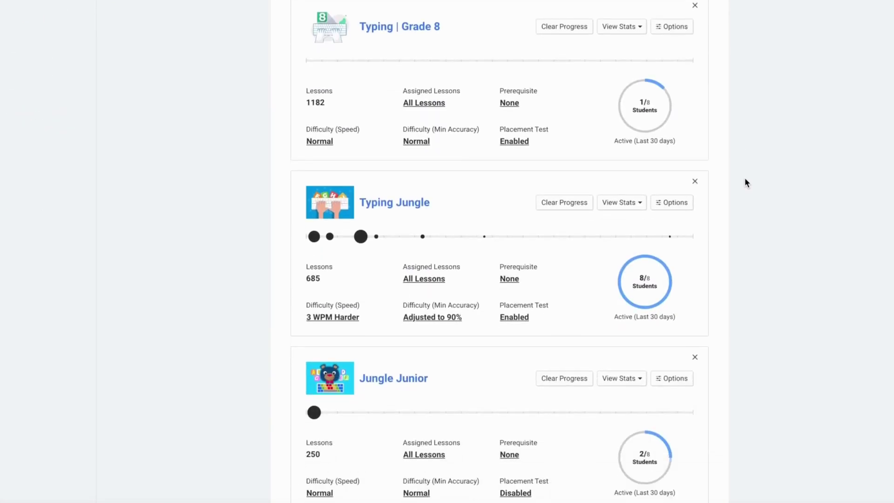
{"action": "scroll", "coordinate": [744, 180], "scroll_direction": "up", "scroll_amount": 10}
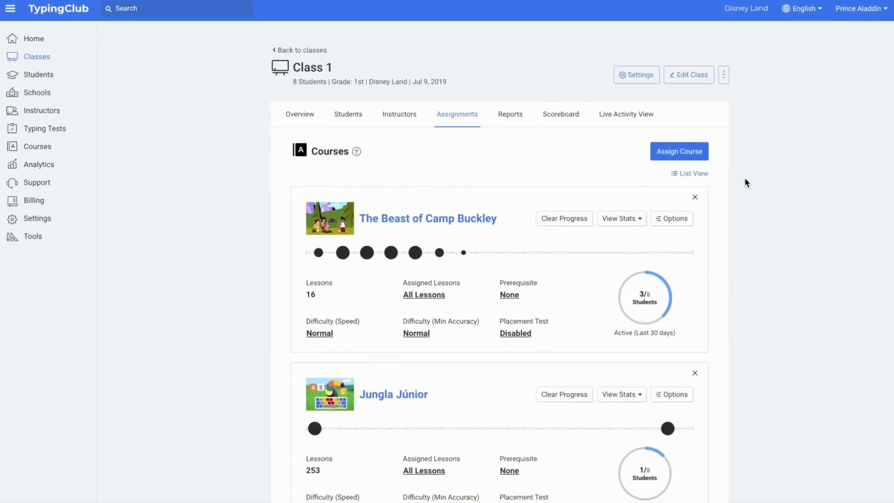
Show the newly enrolled student's Typing Jungle progress per lesson.
{"action": "left_click", "coordinate": [350, 115]}
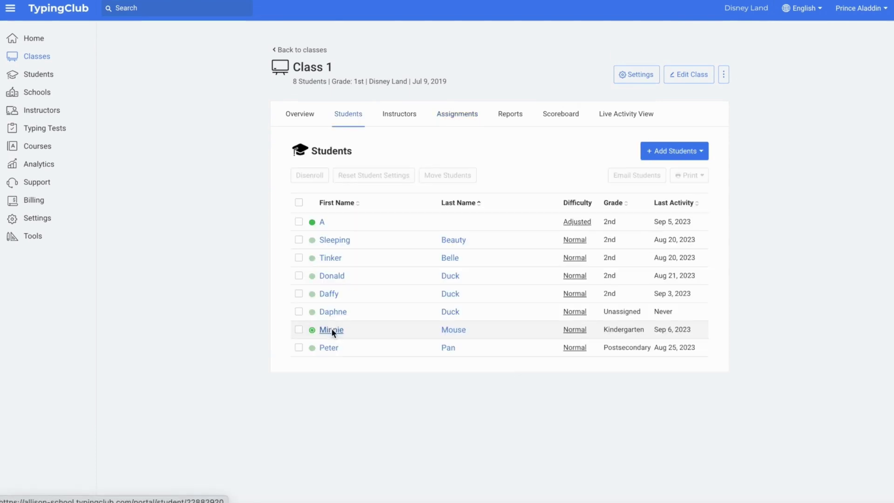
{"action": "left_click", "coordinate": [331, 328]}
{"action": "left_click", "coordinate": [400, 114]}
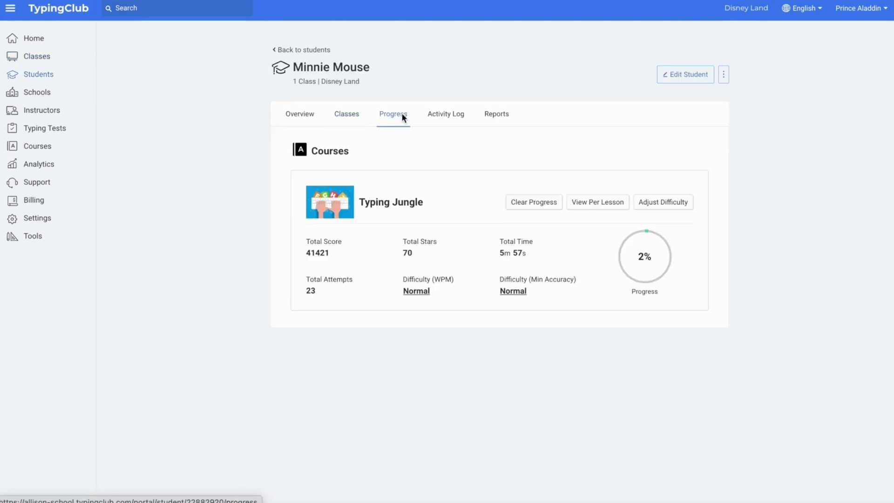
{"action": "left_click", "coordinate": [595, 202]}
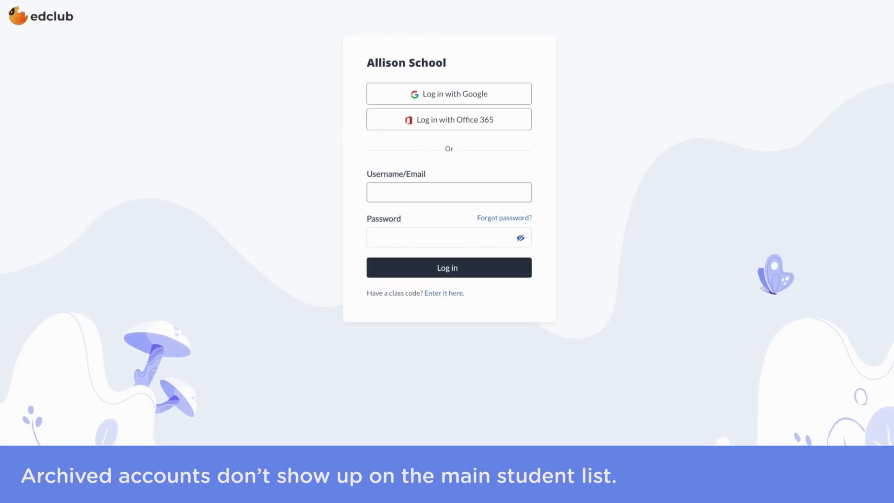
Enter the student's login credentials on the Allison School edclub login page.
{"action": "type", "text": "beth2023"}
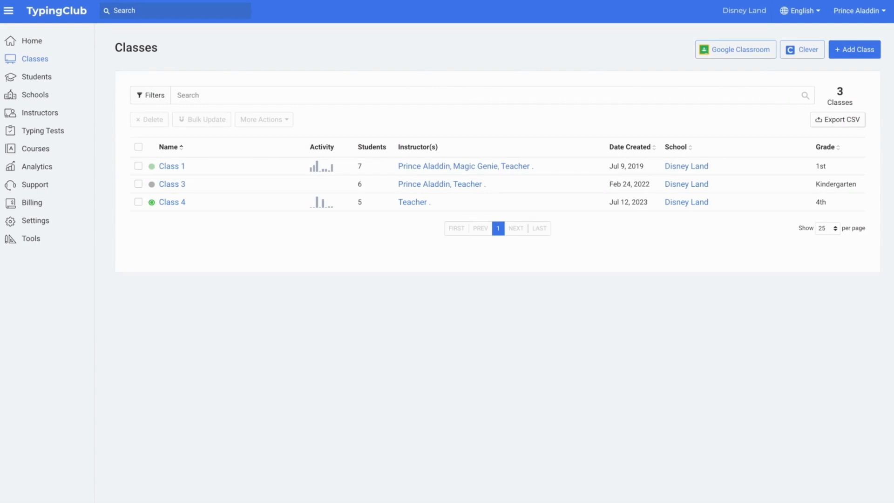
Archive Class 1 through More Actions and confirm Archive 1 Class.
{"action": "left_click", "coordinate": [138, 166]}
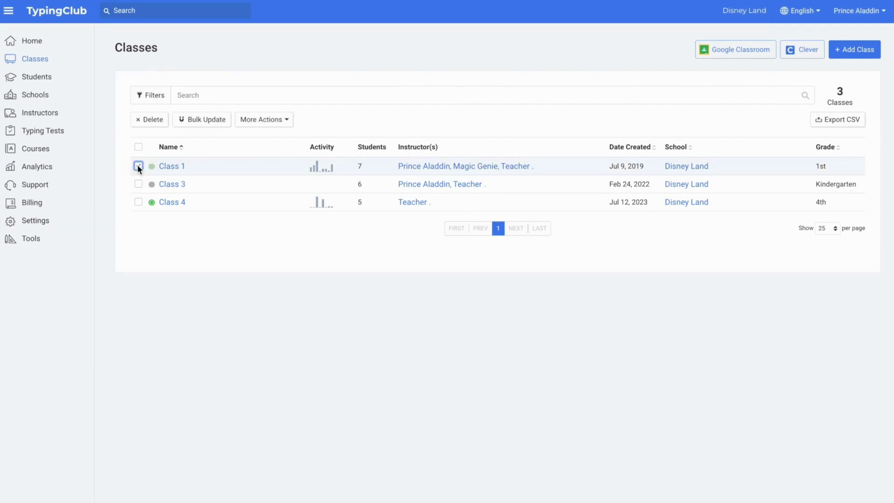
{"action": "left_click", "coordinate": [265, 122]}
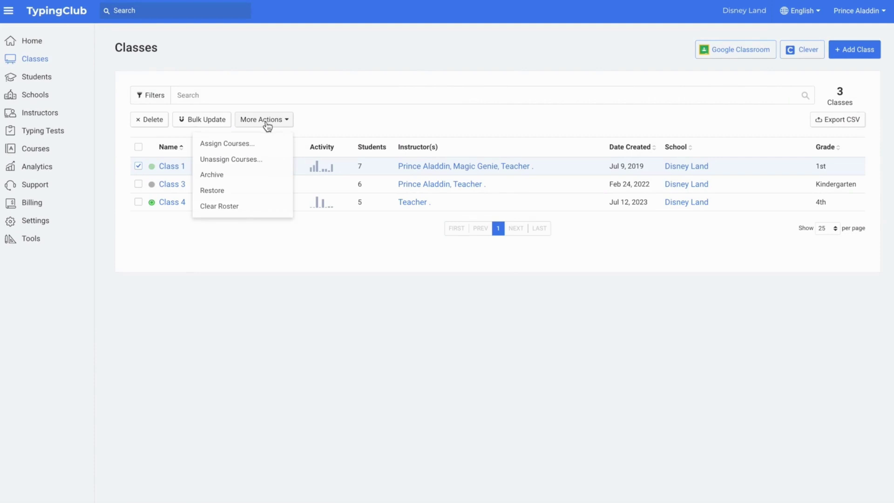
{"action": "left_click", "coordinate": [268, 180]}
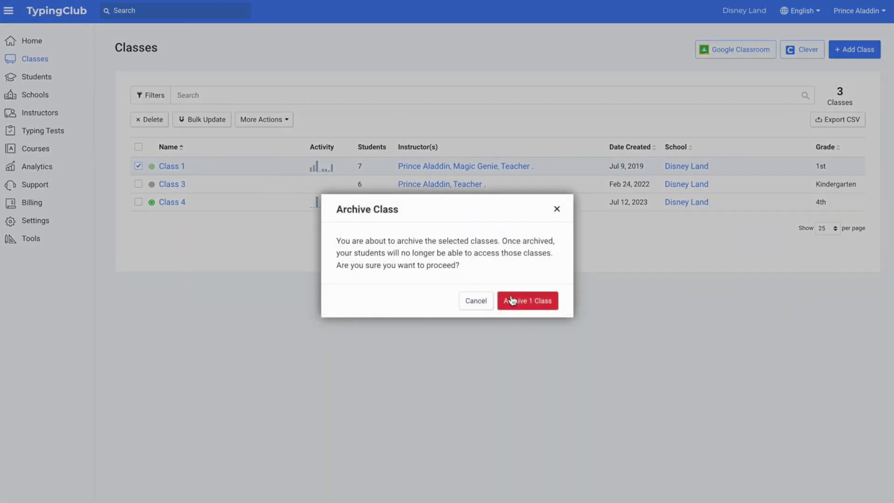
{"action": "left_click", "coordinate": [515, 300]}
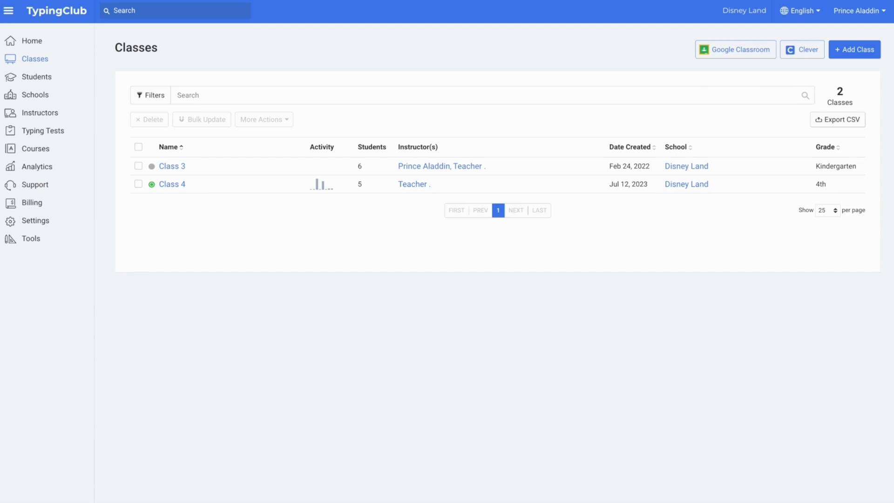
Filter the class list to Status: Show All so archived classes appear.
{"action": "left_click", "coordinate": [161, 100]}
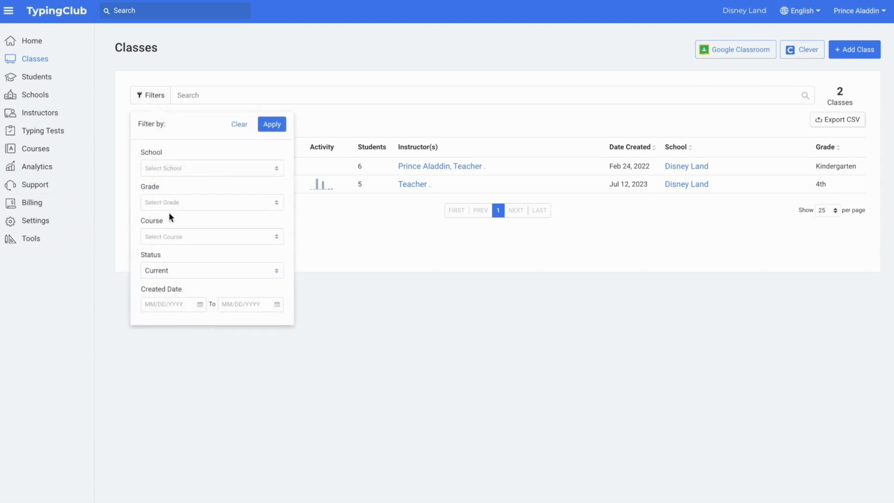
{"action": "left_click", "coordinate": [180, 272]}
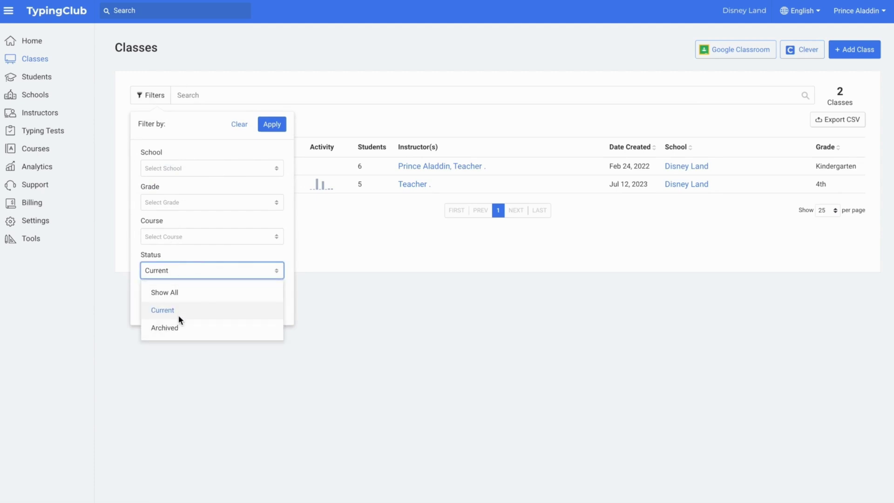
{"action": "left_click", "coordinate": [179, 297]}
{"action": "left_click", "coordinate": [272, 124]}
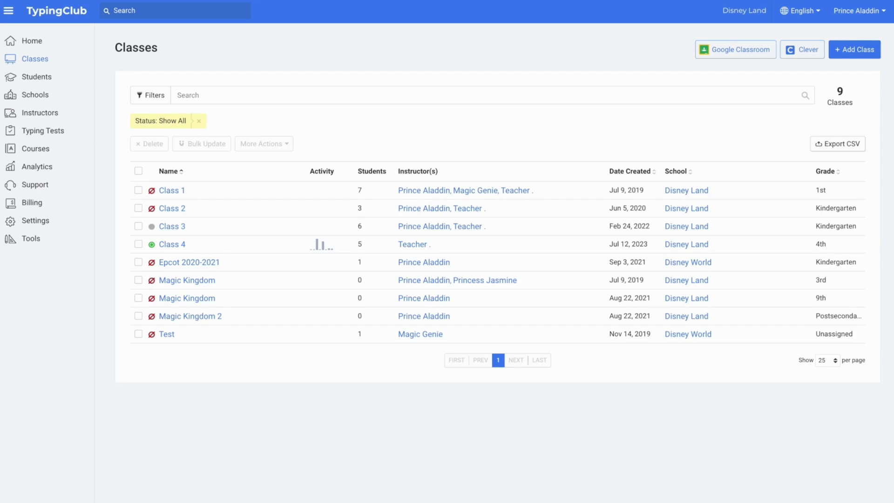
Restore Class 1 via More Actions > Restore, then remove the status filter chip.
{"action": "left_click", "coordinate": [138, 190]}
{"action": "left_click", "coordinate": [264, 144]}
{"action": "left_click", "coordinate": [265, 216]}
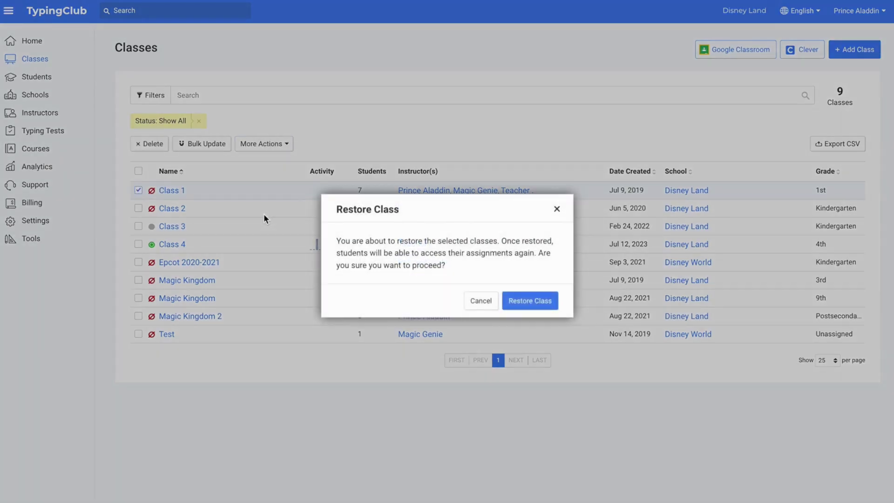
{"action": "left_click", "coordinate": [505, 301]}
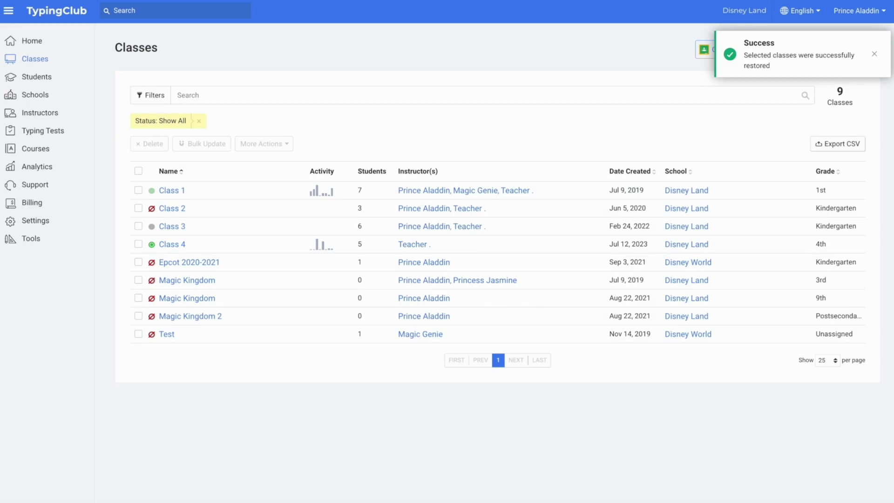
{"action": "left_click", "coordinate": [199, 120]}
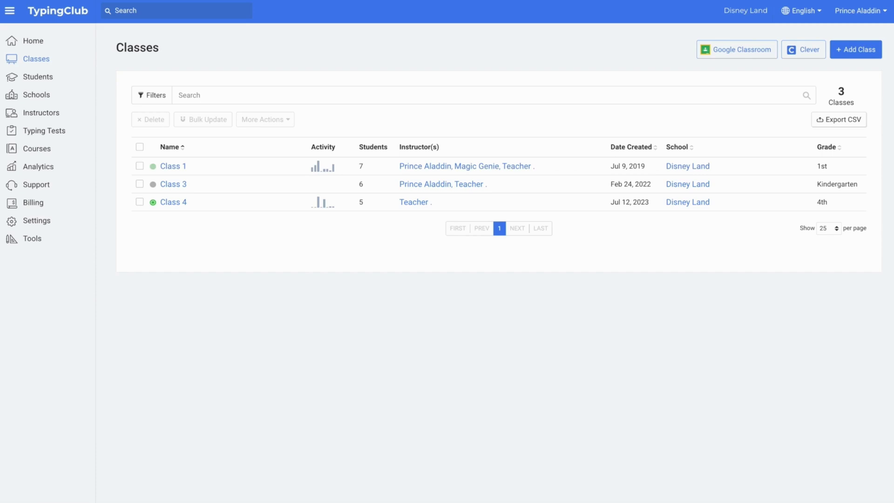
Rename Class 4 to 'Class 4- 2023/2024' with ID 4-2324 and 'Fourth grade class for 2023-2024 school year.'.
{"action": "left_click", "coordinate": [182, 202]}
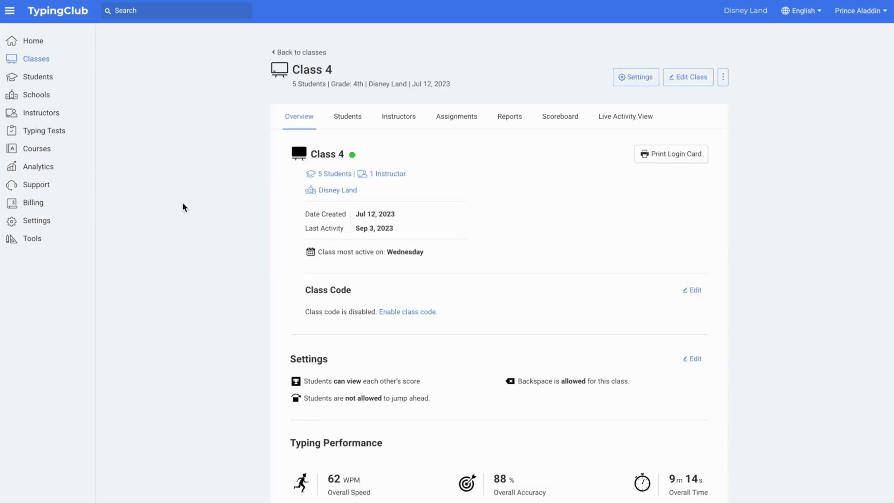
{"action": "left_click", "coordinate": [688, 77]}
{"action": "left_click", "coordinate": [518, 119]}
{"action": "type", "text": "- 2023/2024"}
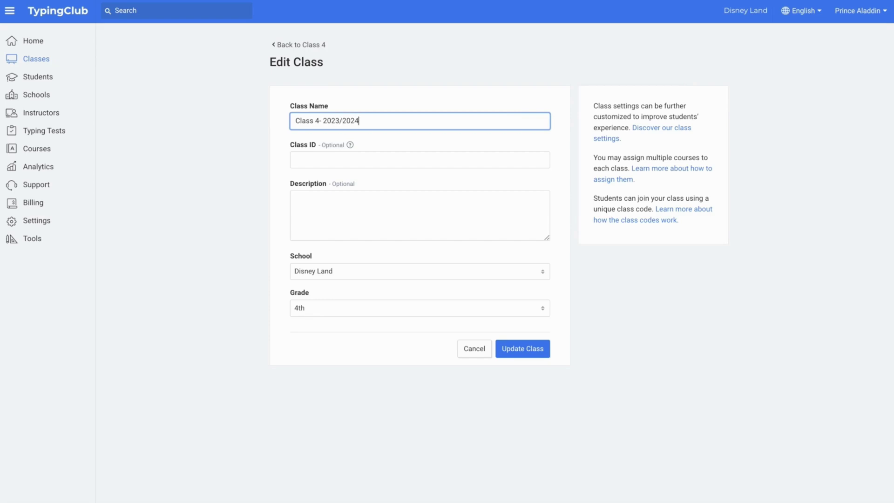
{"action": "left_click", "coordinate": [496, 157]}
{"action": "type", "text": "4-2324"}
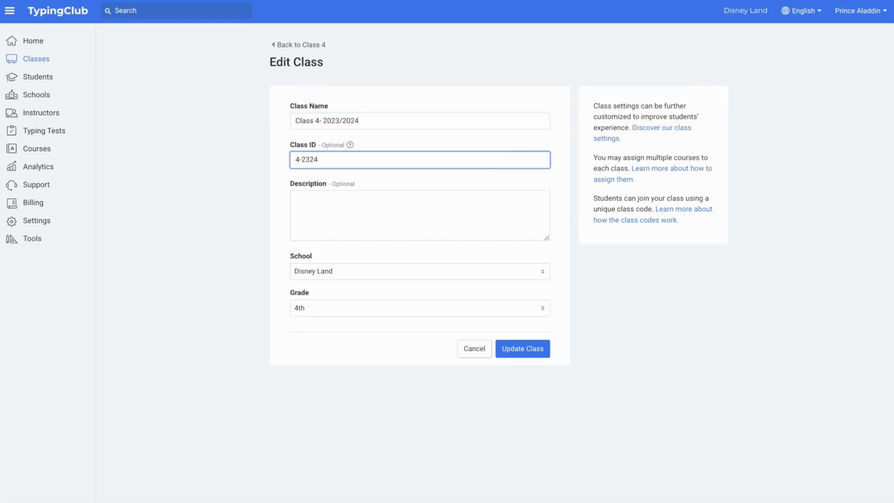
{"action": "left_click", "coordinate": [431, 213]}
{"action": "type", "text": "Fourth grad"}
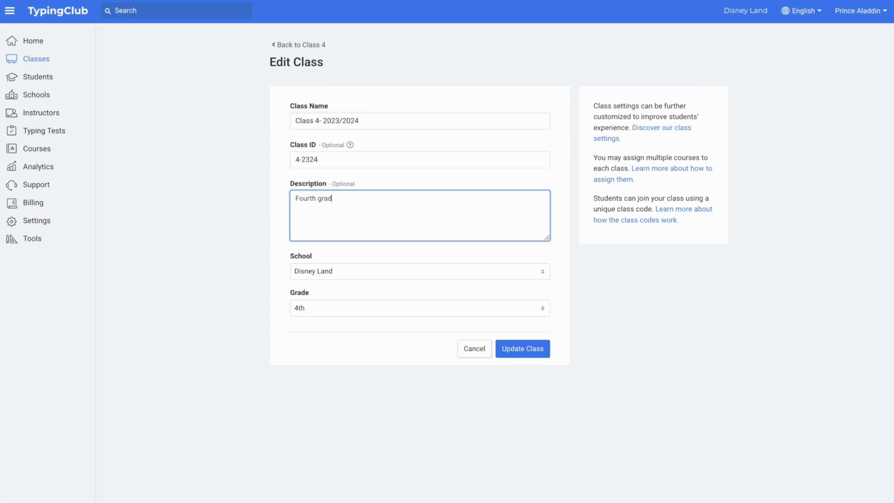
{"action": "type", "text": "e class for 2023-2024 school year."}
{"action": "left_click", "coordinate": [519, 348]}
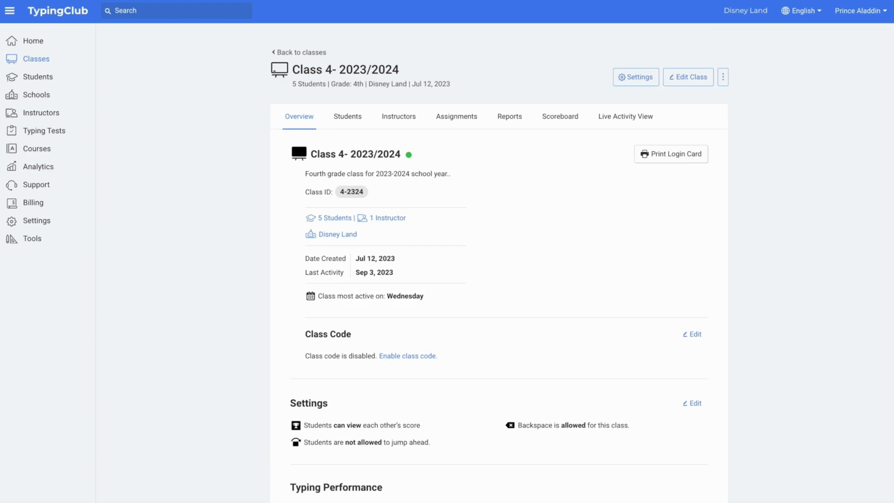
Disenroll two selected students from Class 4- 2023/2024, leaving three enrolled.
{"action": "left_click", "coordinate": [347, 116]}
{"action": "left_click", "coordinate": [298, 224]}
{"action": "left_click", "coordinate": [298, 243]}
{"action": "left_click", "coordinate": [320, 181]}
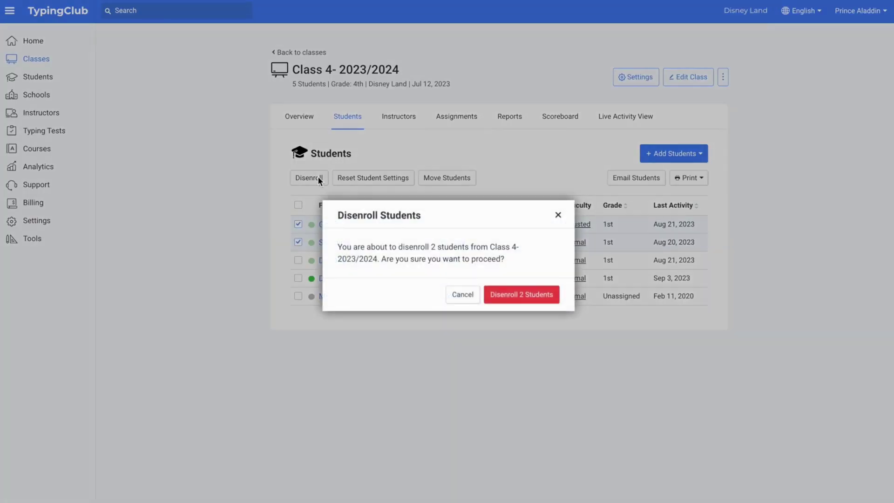
{"action": "left_click", "coordinate": [502, 294]}
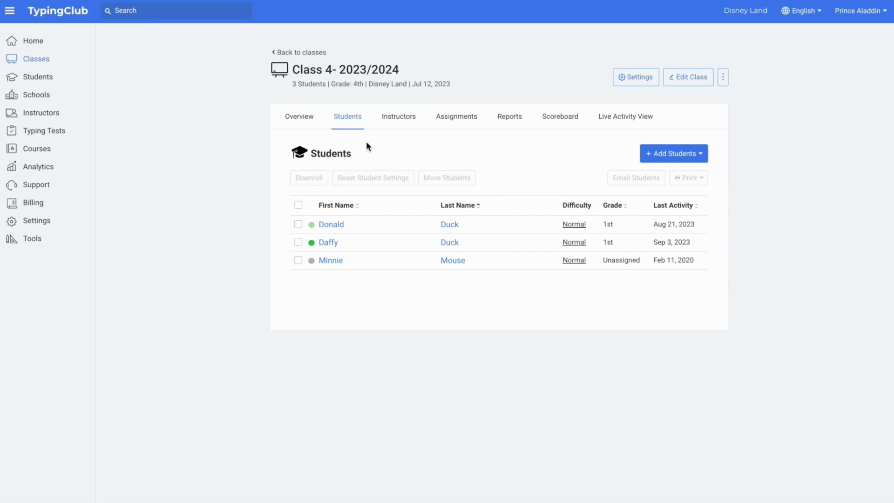
Assign Magic Genie as Class 4's instructor and unassign the original instructor Teacher.
{"action": "left_click", "coordinate": [397, 117]}
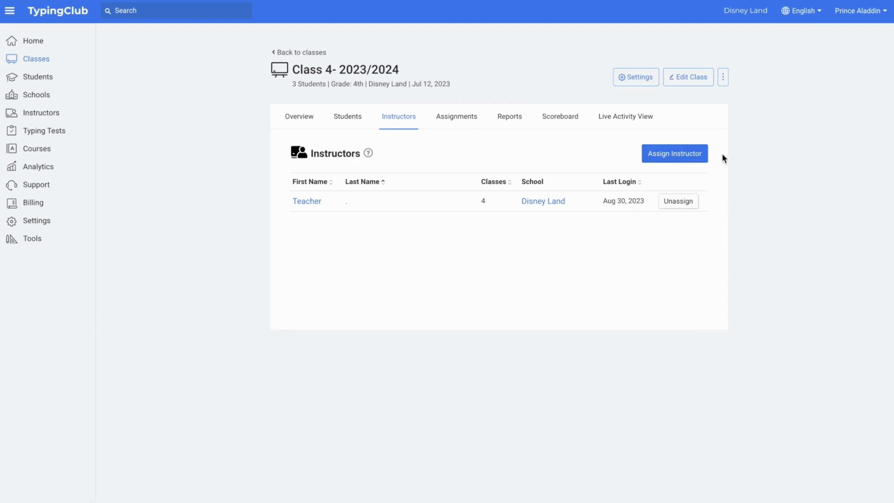
{"action": "left_click", "coordinate": [685, 154]}
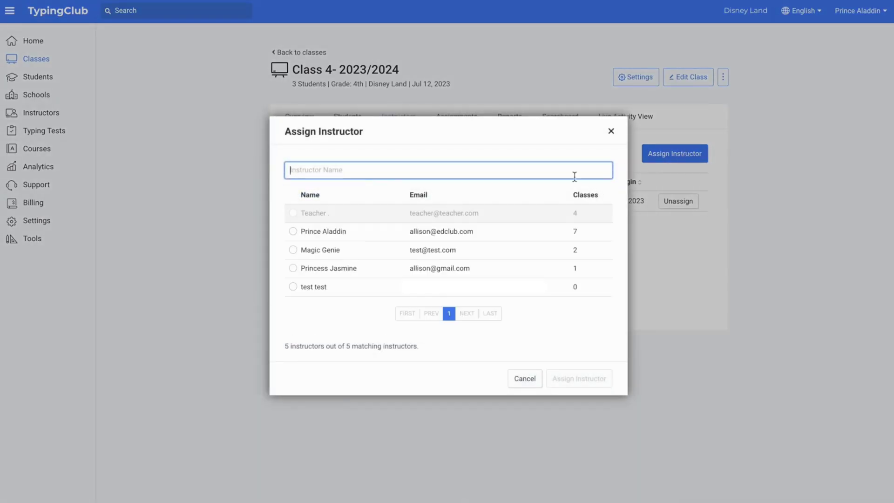
{"action": "left_click", "coordinate": [293, 250]}
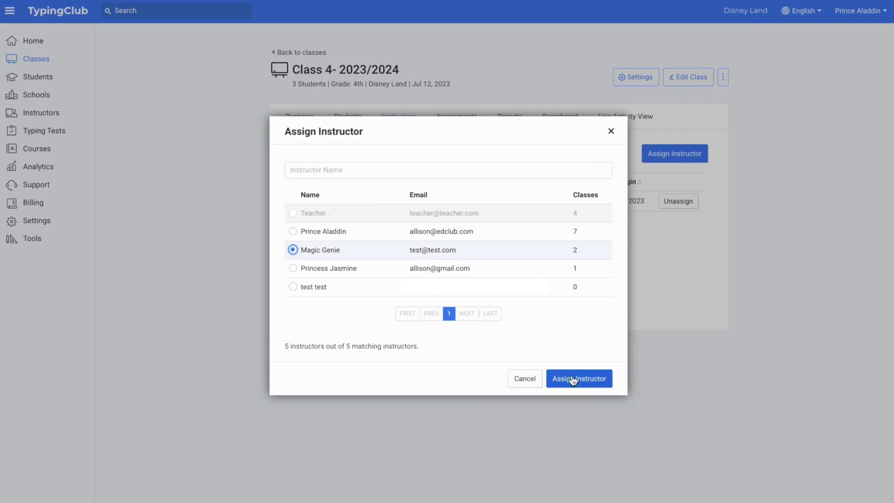
{"action": "left_click", "coordinate": [573, 378]}
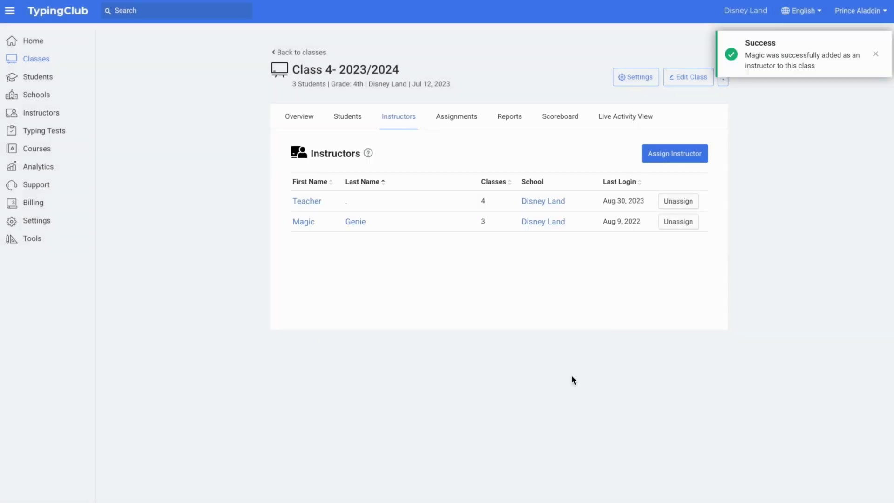
{"action": "left_click", "coordinate": [683, 202]}
{"action": "left_click", "coordinate": [519, 294]}
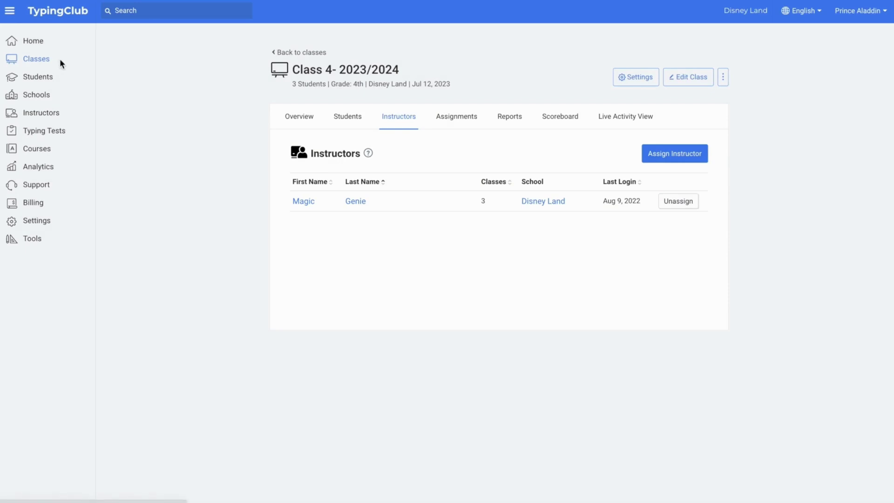
Clear the rosters of Class 3 and Class 4- 2023/2024 via More Actions > Clear Roster.
{"action": "left_click", "coordinate": [36, 59]}
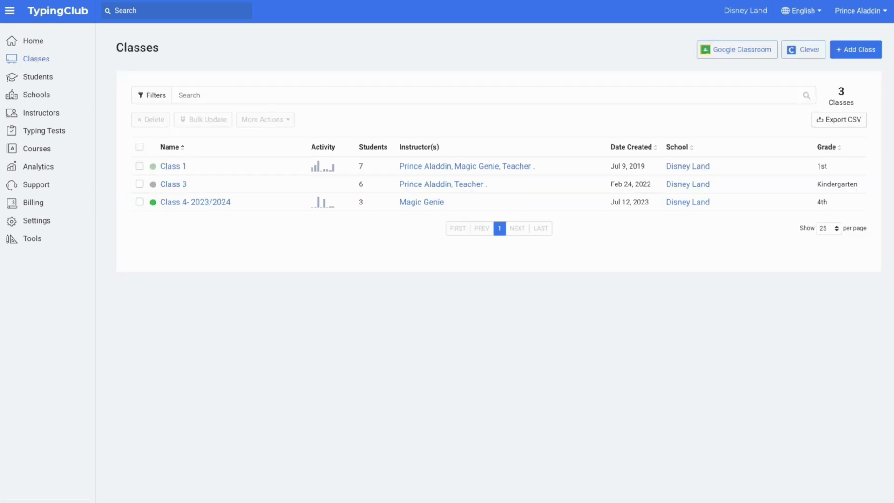
{"action": "left_click", "coordinate": [140, 183]}
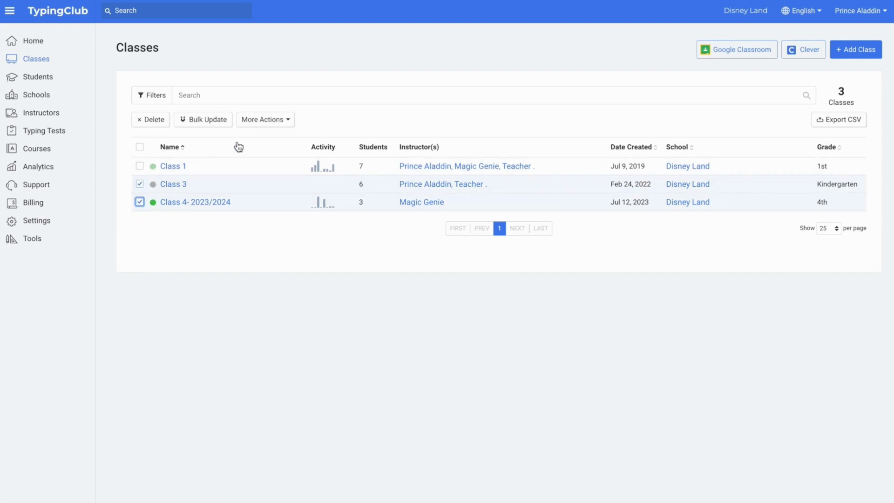
{"action": "left_click", "coordinate": [268, 121]}
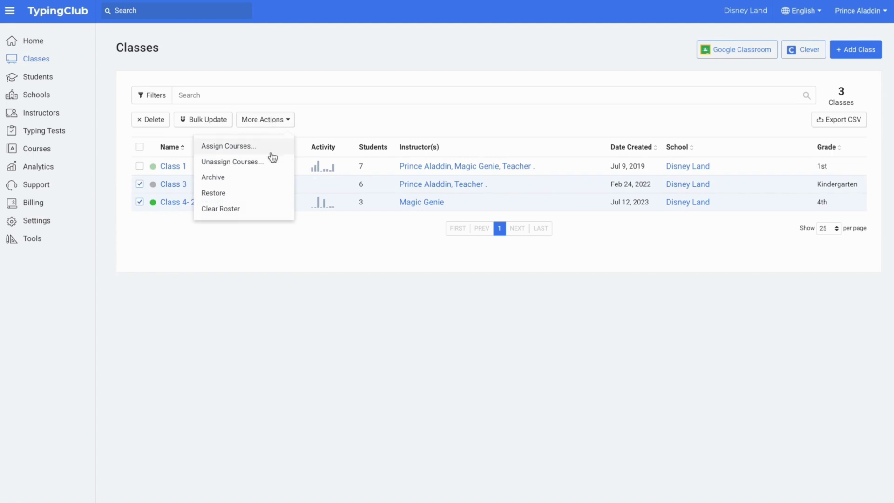
{"action": "left_click", "coordinate": [273, 209]}
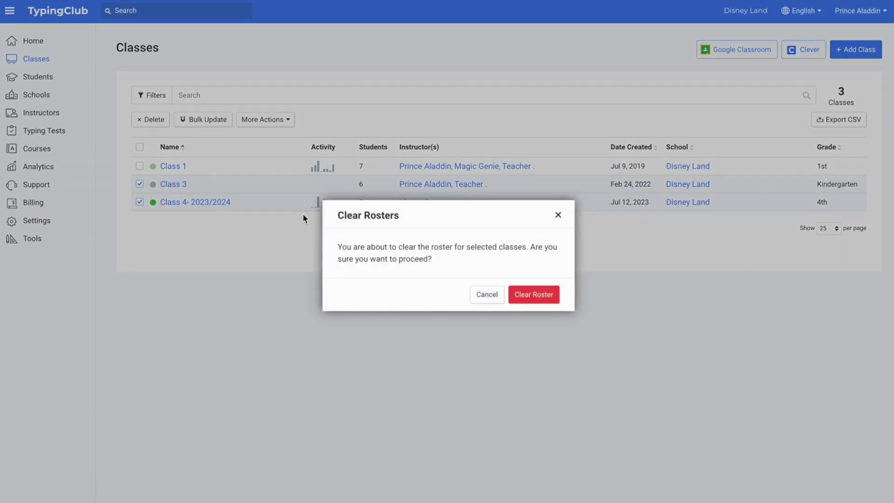
{"action": "left_click", "coordinate": [522, 298]}
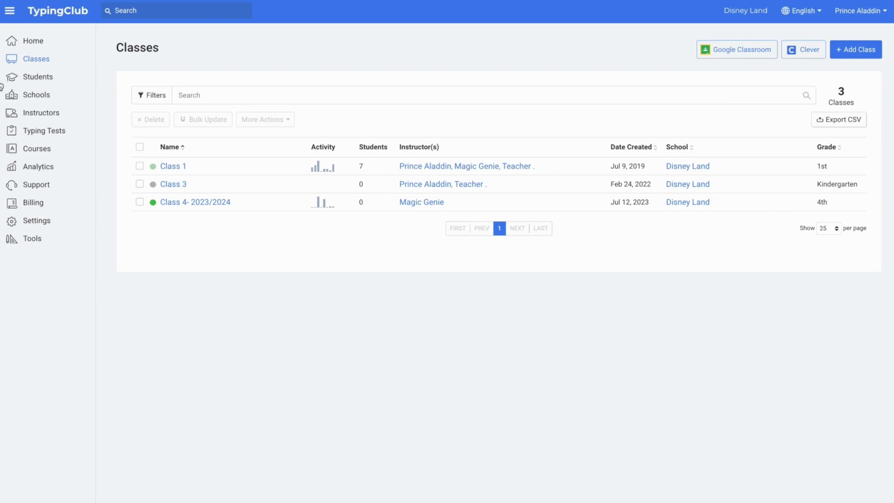
Open the Students list and sort it by first name, then by last activity.
{"action": "left_click", "coordinate": [43, 81]}
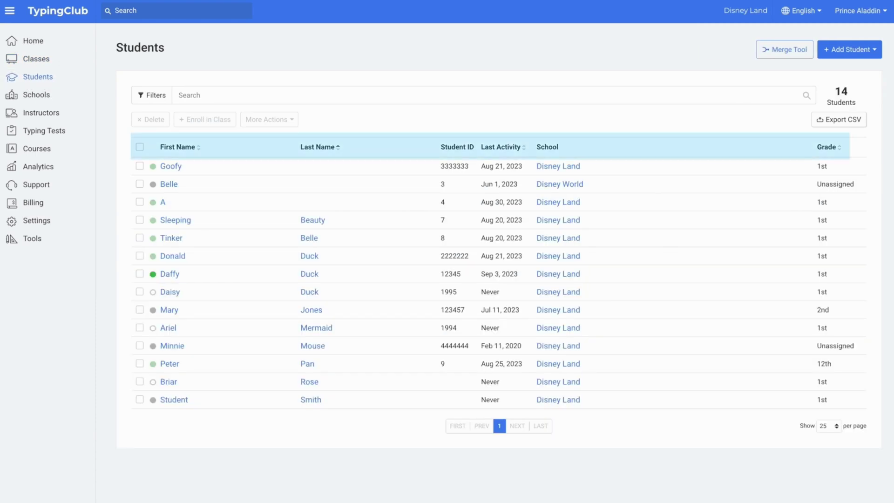
{"action": "left_click", "coordinate": [196, 147]}
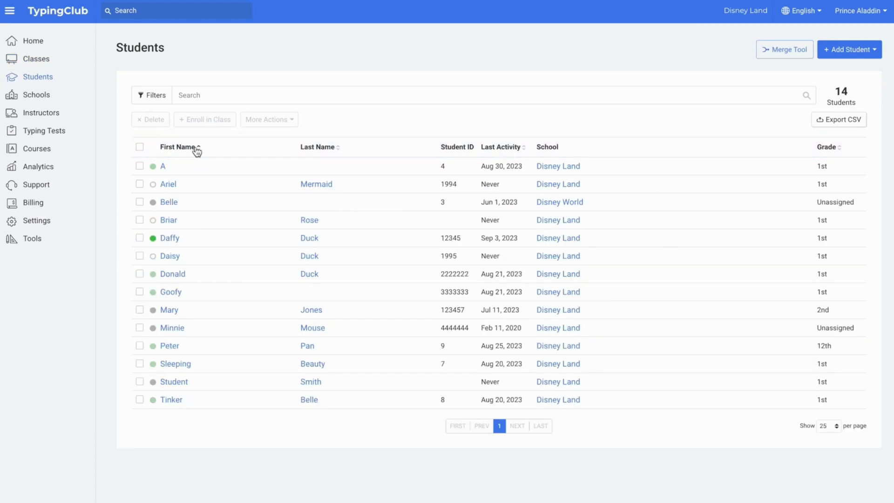
{"action": "left_click", "coordinate": [525, 148]}
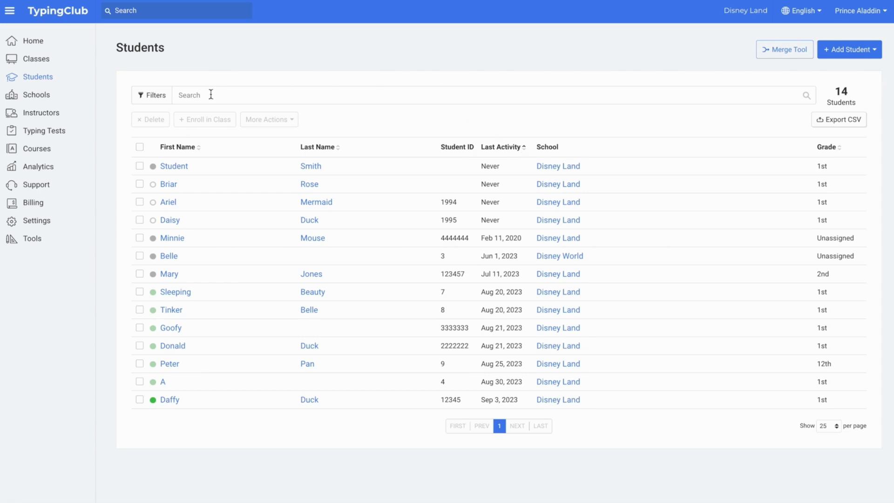
Filter the student list to unenrolled 1st-grade students only.
{"action": "left_click", "coordinate": [157, 96]}
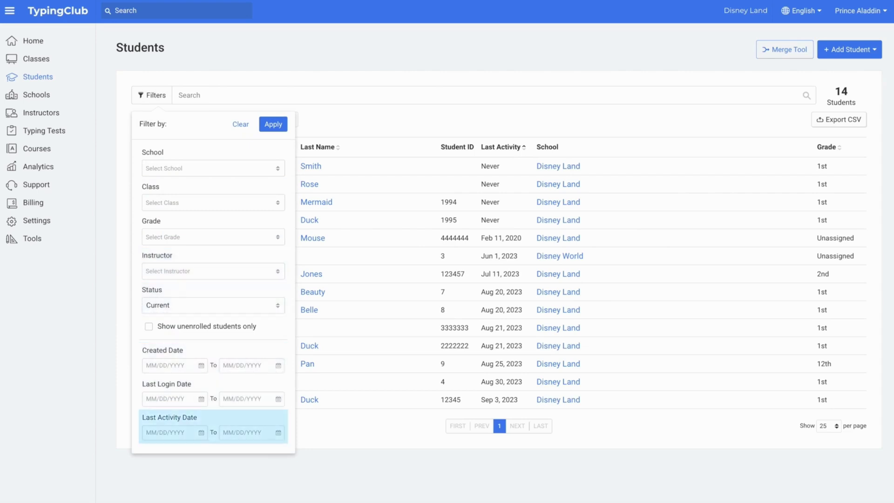
{"action": "left_click", "coordinate": [185, 237]}
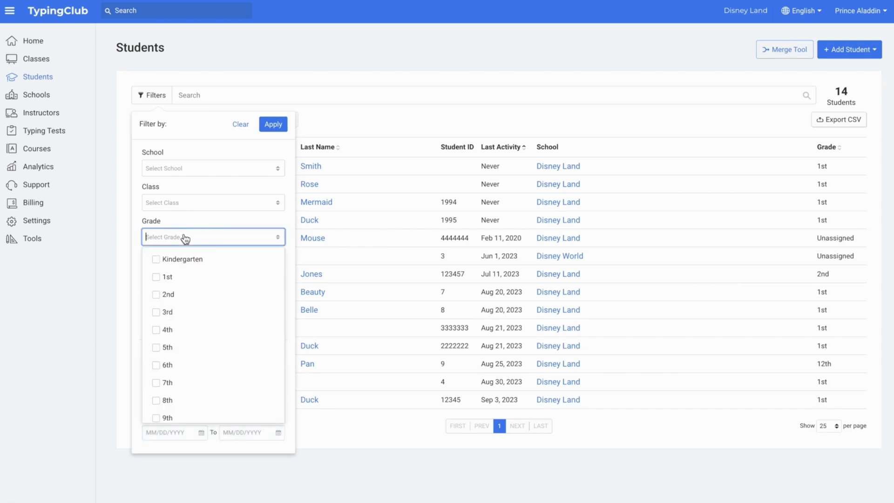
{"action": "left_click", "coordinate": [161, 277]}
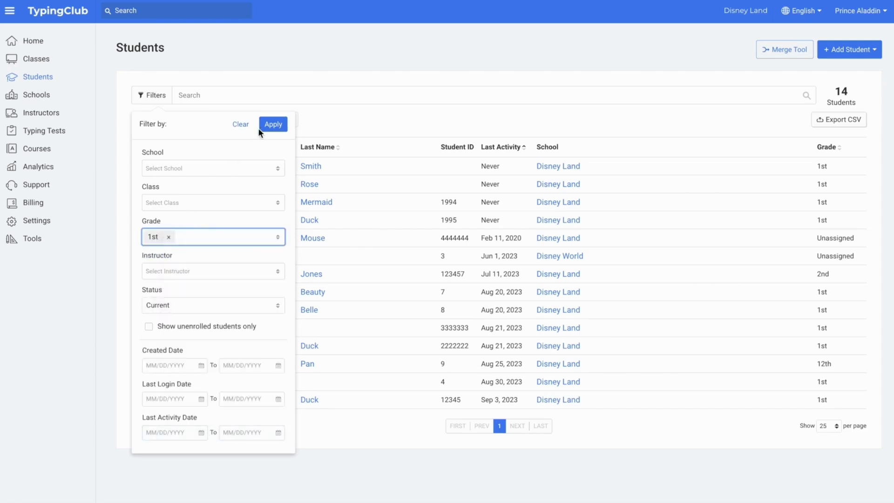
{"action": "left_click", "coordinate": [272, 124]}
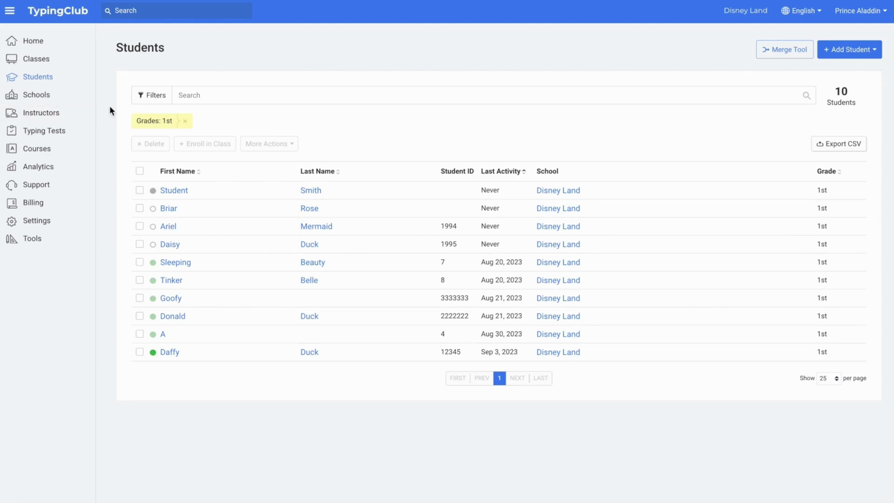
{"action": "left_click", "coordinate": [148, 98]}
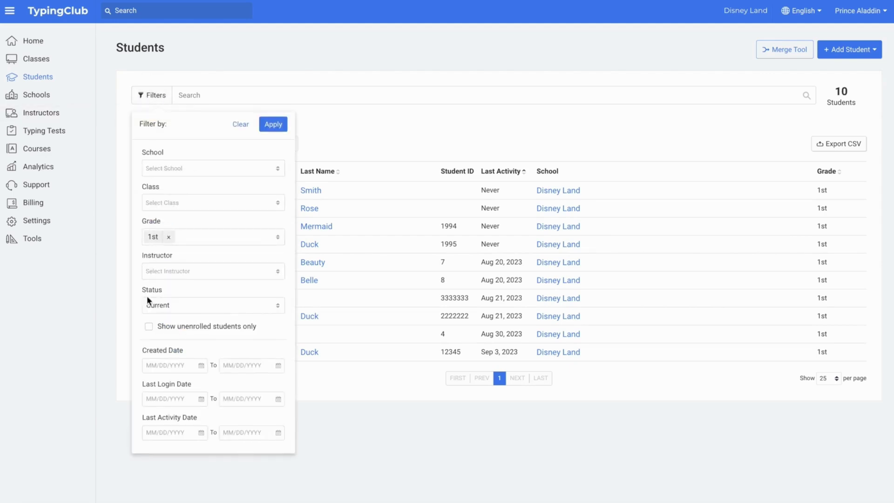
{"action": "left_click", "coordinate": [273, 123]}
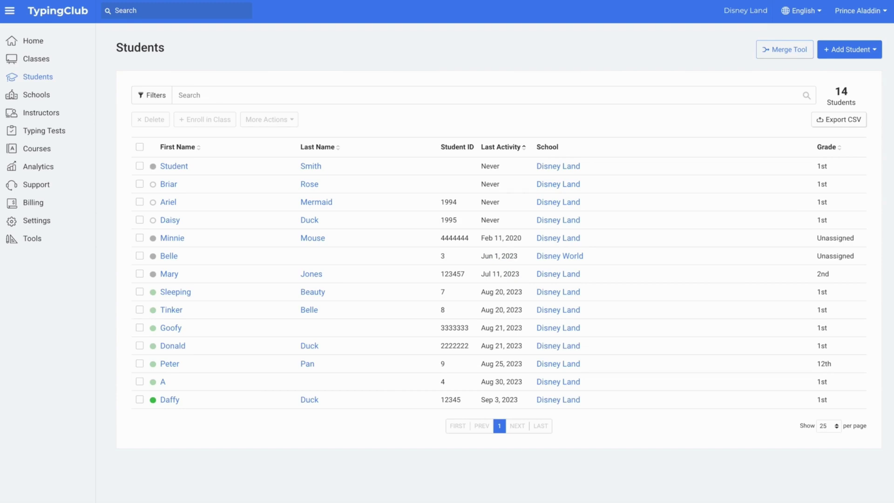
Archive the three unenrolled 1st-grade students.
{"action": "left_click", "coordinate": [140, 183]}
{"action": "left_click", "coordinate": [139, 202]}
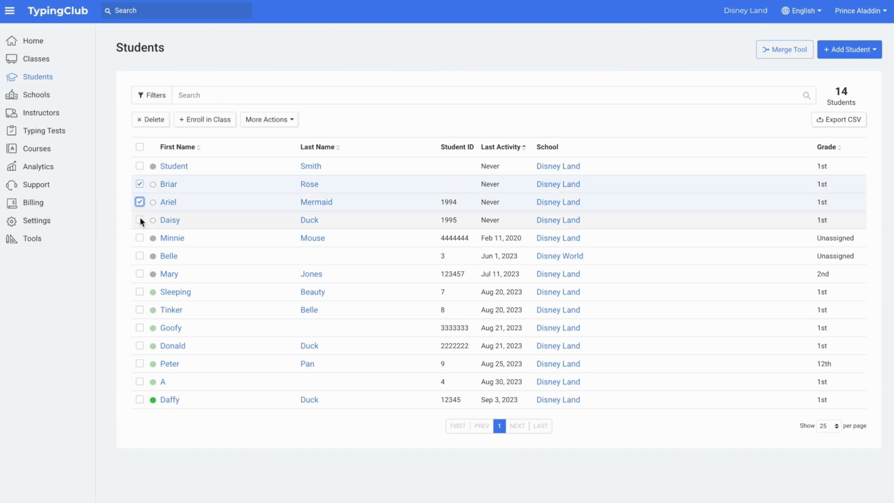
{"action": "left_click", "coordinate": [140, 219]}
{"action": "left_click", "coordinate": [285, 122]}
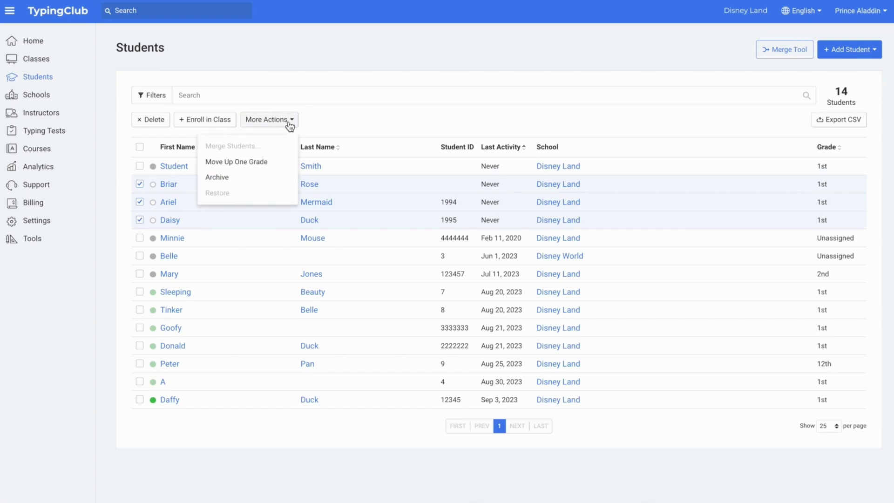
{"action": "left_click", "coordinate": [275, 179]}
{"action": "left_click", "coordinate": [517, 294]}
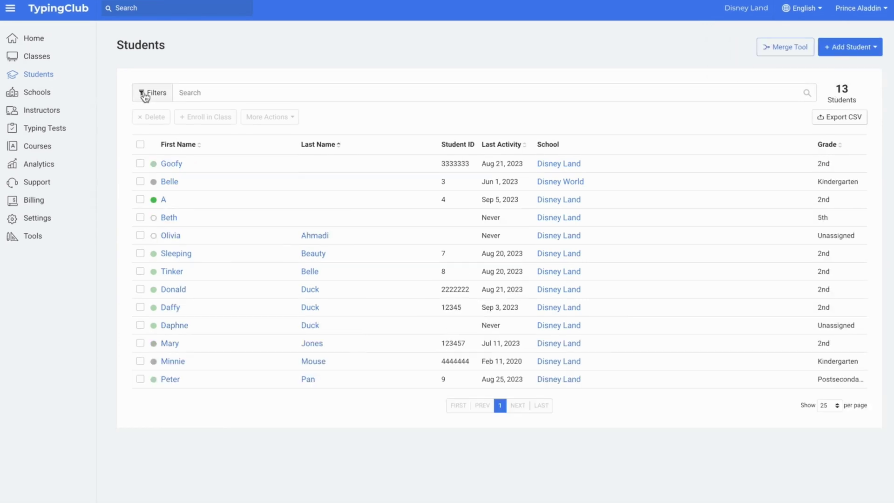
Filter to Archived status and restore the student last active Jan 27, 2021.
{"action": "left_click", "coordinate": [148, 94]}
{"action": "left_click", "coordinate": [162, 303]}
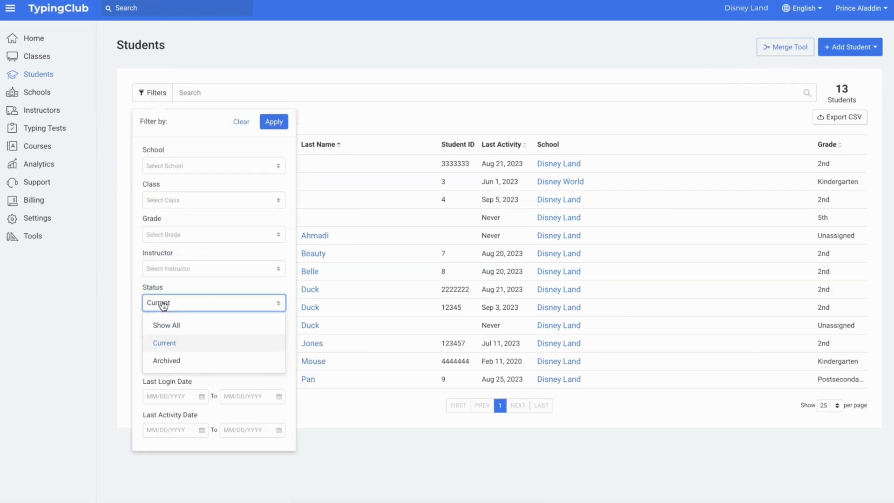
{"action": "left_click", "coordinate": [162, 360]}
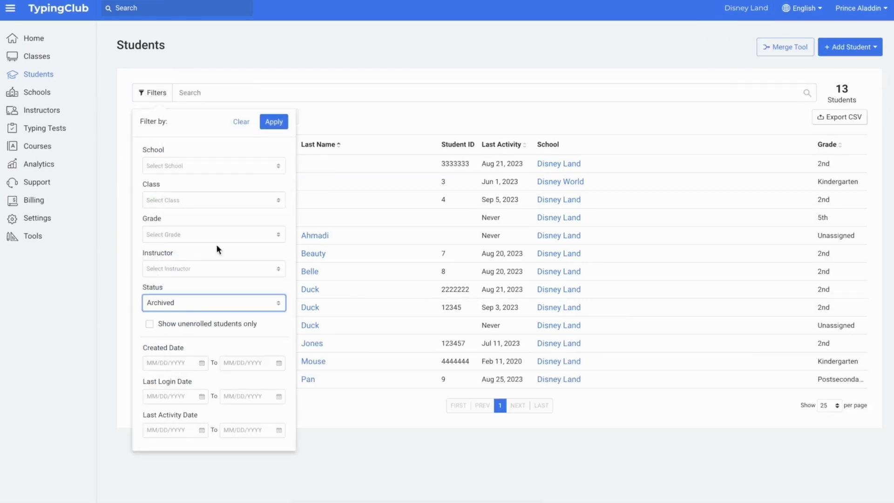
{"action": "left_click", "coordinate": [273, 122]}
{"action": "left_click", "coordinate": [140, 188]}
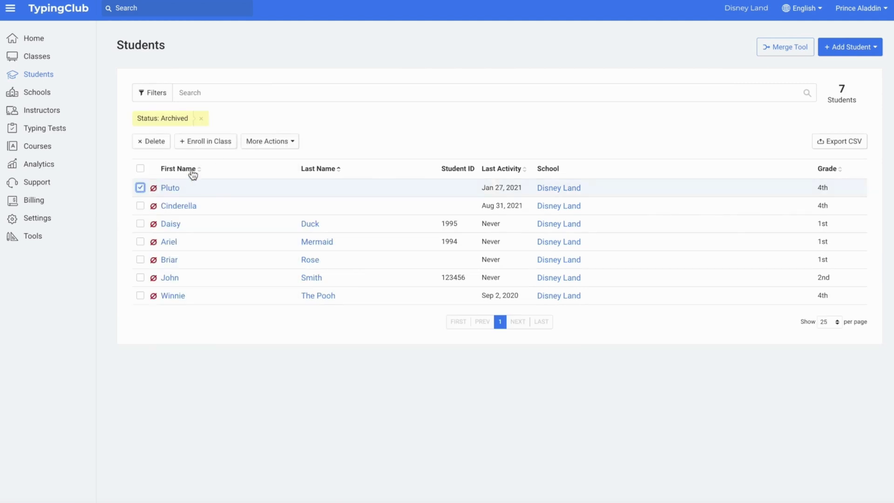
{"action": "left_click", "coordinate": [279, 142]}
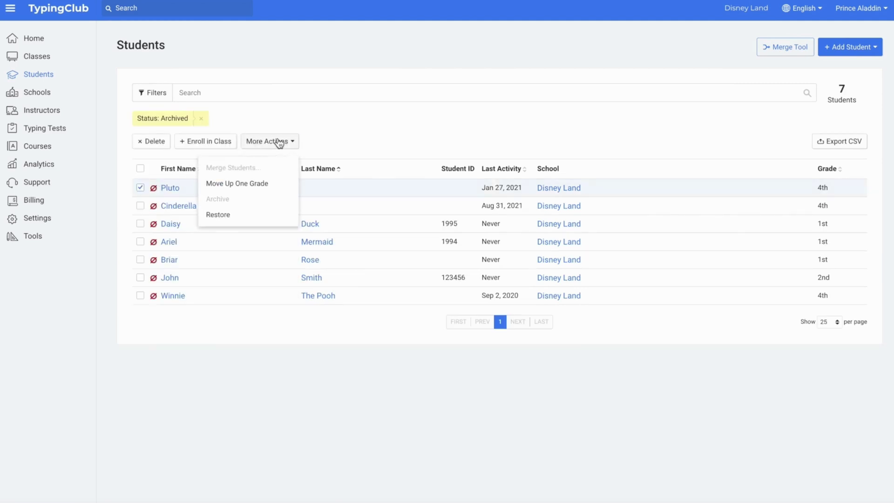
{"action": "left_click", "coordinate": [257, 215]}
{"action": "left_click", "coordinate": [522, 292]}
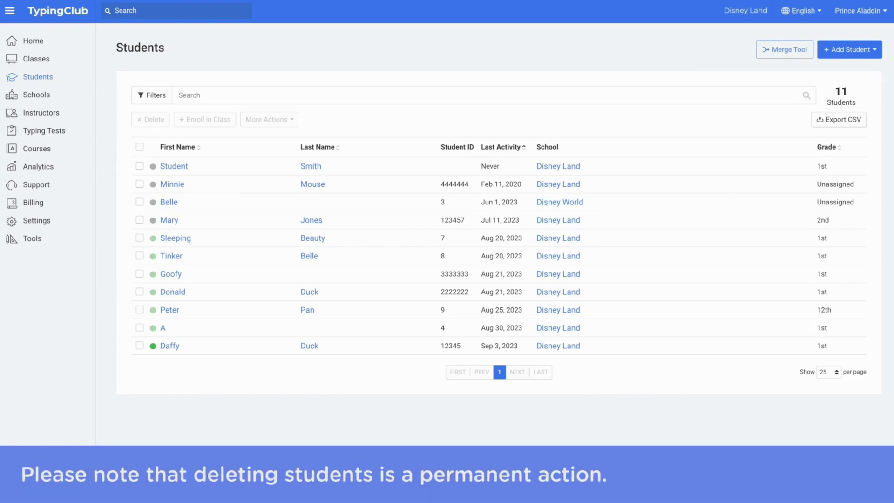
Permanently delete the never-active placeholder student.
{"action": "left_click", "coordinate": [140, 165]}
{"action": "left_click", "coordinate": [155, 119]}
{"action": "left_click", "coordinate": [526, 313]}
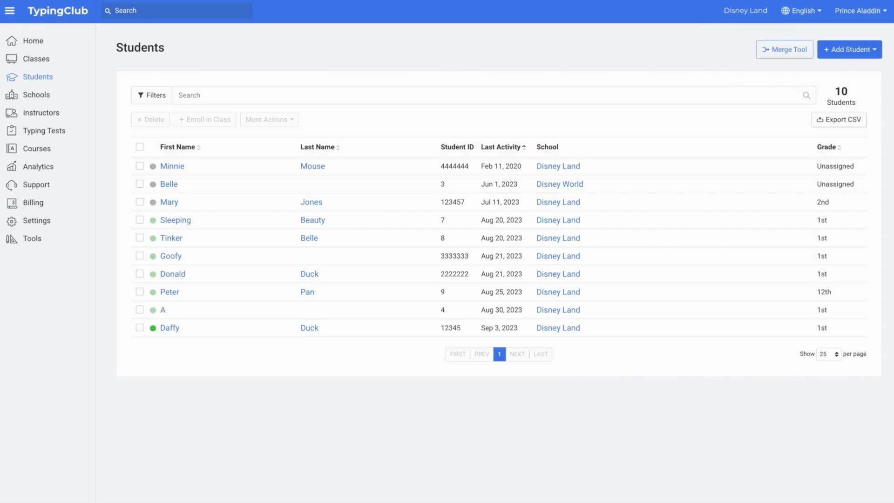
Move all ten remaining students up one grade.
{"action": "left_click", "coordinate": [140, 147]}
{"action": "left_click", "coordinate": [269, 120]}
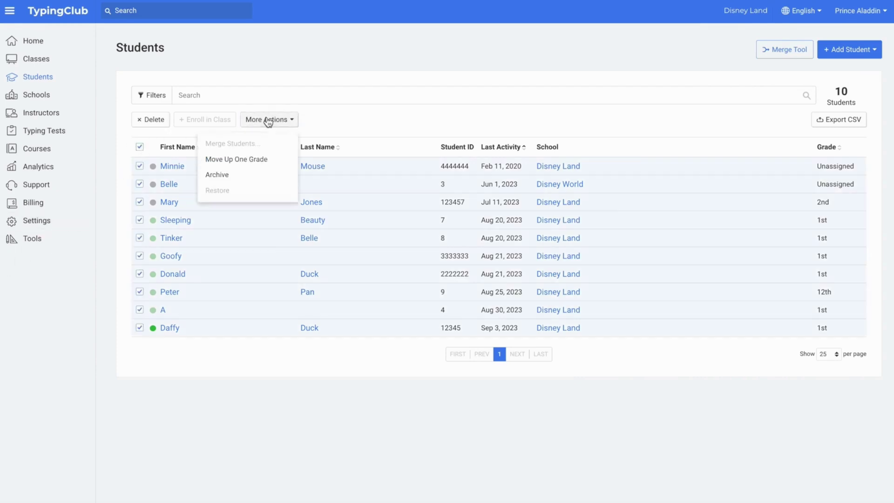
{"action": "left_click", "coordinate": [269, 160]}
{"action": "left_click", "coordinate": [548, 308]}
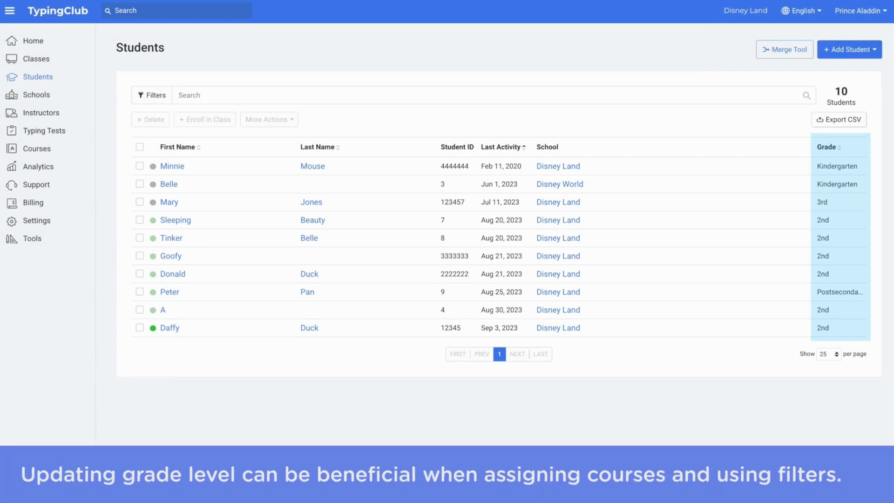
Review the two schools on the Schools page, then go to the Instructors list.
{"action": "left_click", "coordinate": [44, 97]}
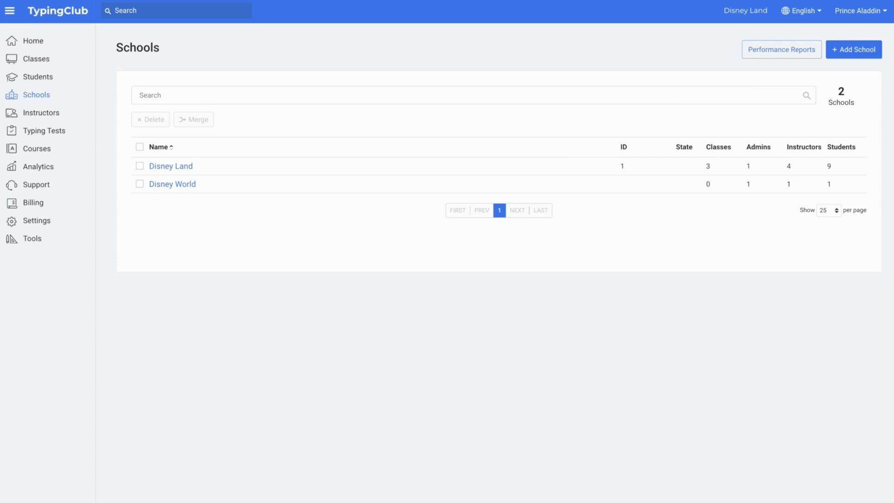
{"action": "left_click", "coordinate": [42, 114]}
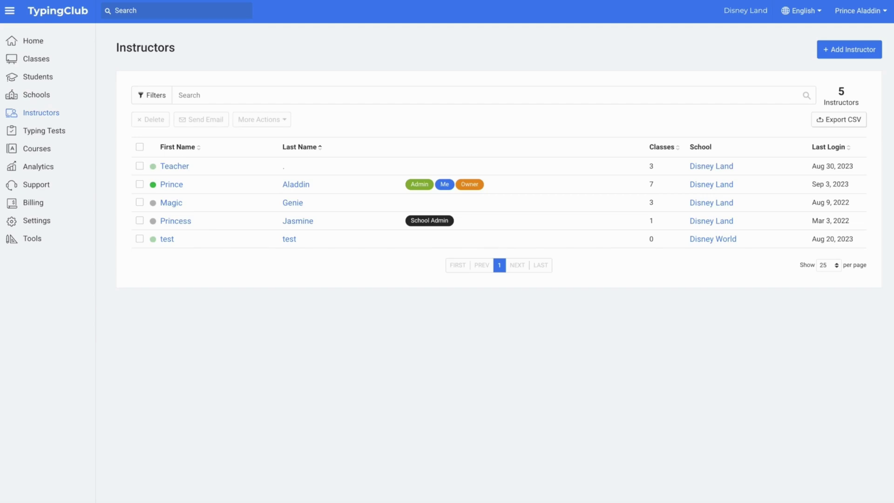
Start a new instructor, entering their first name, last name and e-mail address.
{"action": "left_click", "coordinate": [811, 50]}
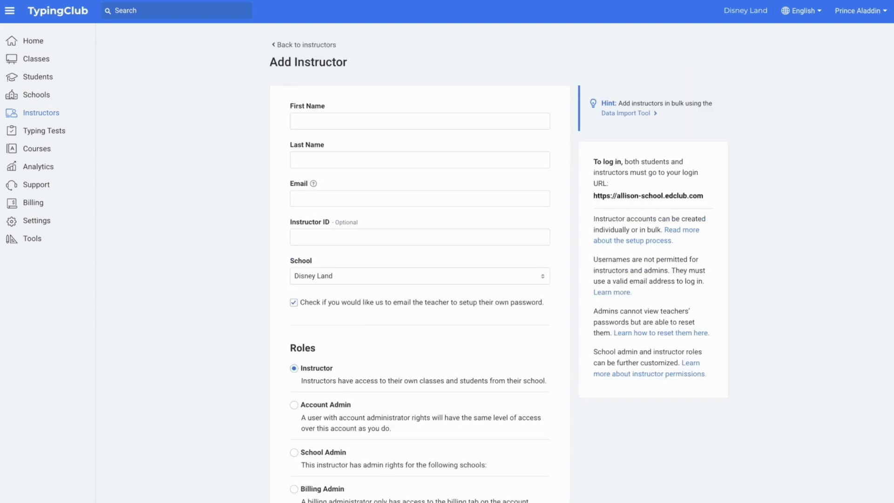
{"action": "left_click", "coordinate": [517, 119]}
{"action": "type", "text": "Ida"}
{"action": "key", "text": "Tab"}
{"action": "type", "text": "Instructor"}
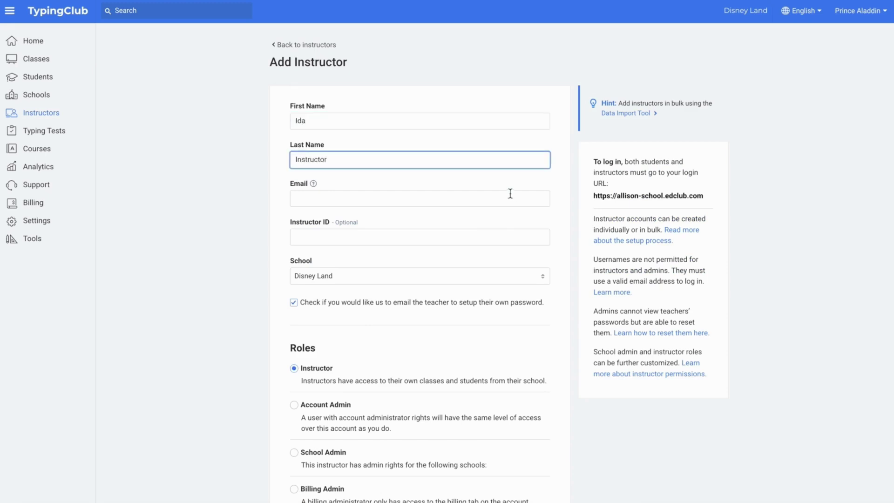
{"action": "left_click", "coordinate": [510, 194]}
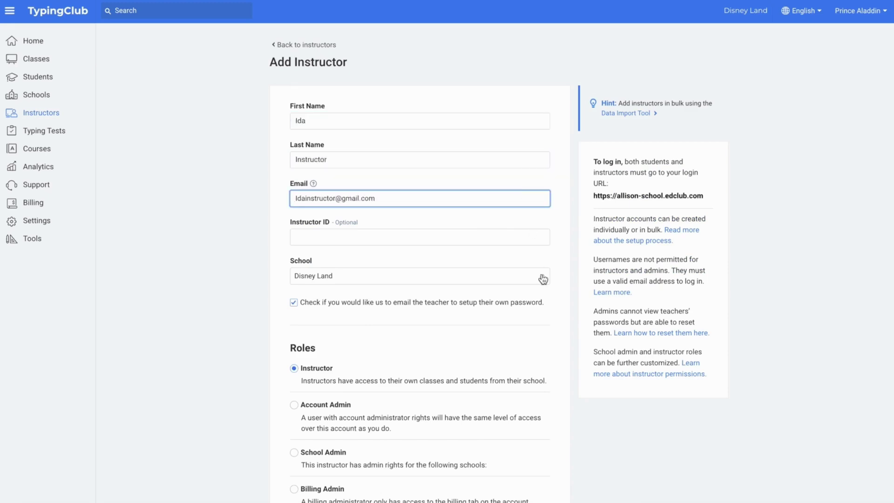
Assign the instructor to Disney World as School Admin of Disney World and create them.
{"action": "left_click", "coordinate": [541, 280]}
{"action": "left_click", "coordinate": [554, 305]}
{"action": "scroll", "coordinate": [556, 303], "scroll_direction": "down", "scroll_amount": 4}
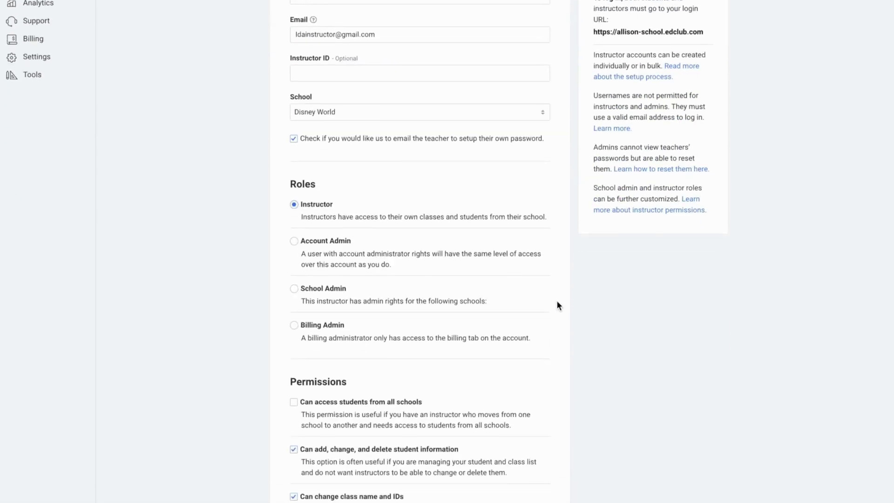
{"action": "left_click", "coordinate": [294, 288]}
{"action": "scroll", "coordinate": [596, 300], "scroll_direction": "down", "scroll_amount": 1}
{"action": "left_click", "coordinate": [528, 286]}
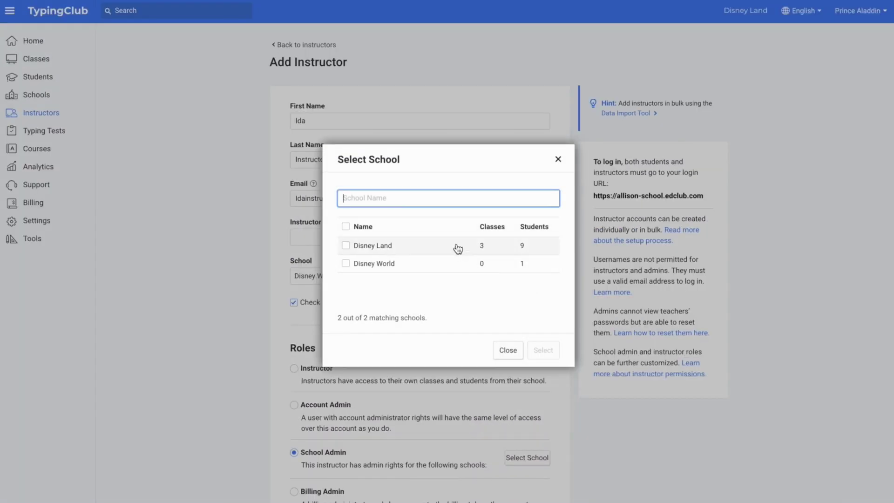
{"action": "left_click", "coordinate": [466, 263]}
{"action": "left_click", "coordinate": [543, 349]}
{"action": "scroll", "coordinate": [568, 373], "scroll_direction": "down", "scroll_amount": 4}
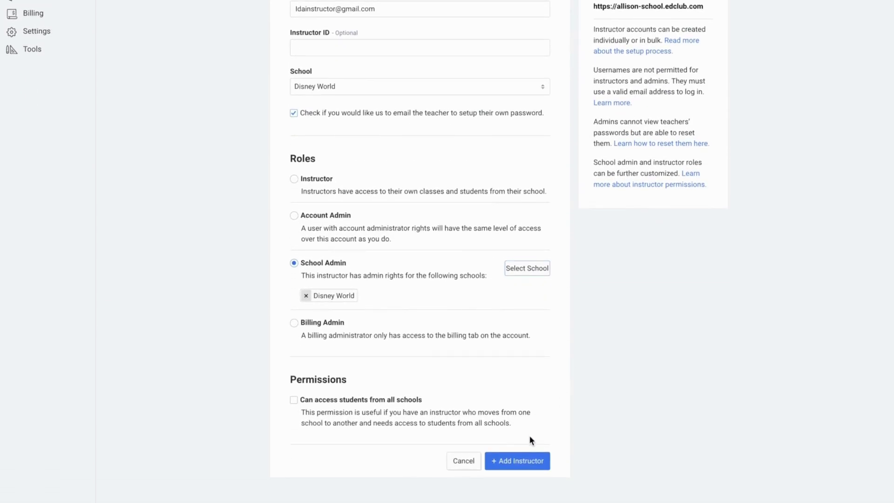
{"action": "left_click", "coordinate": [522, 462]}
{"action": "left_click", "coordinate": [625, 224]}
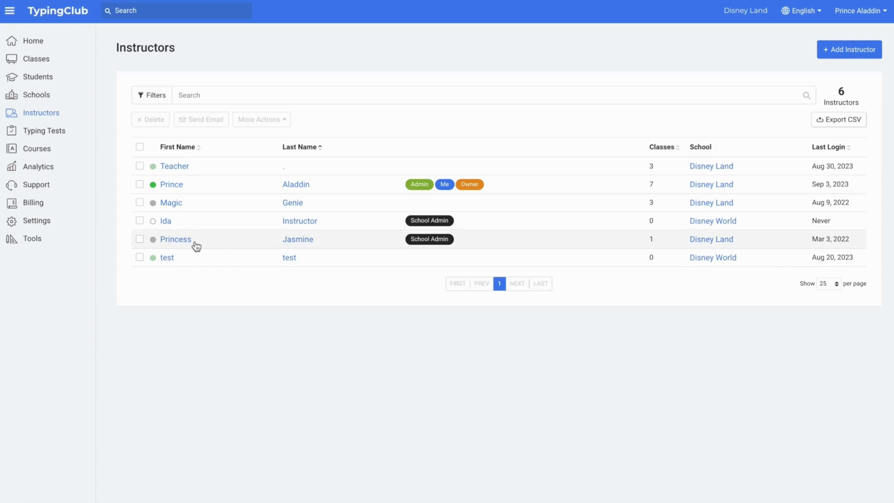
Change the existing school admin to the Instructor role, allowed to add, change and delete student information.
{"action": "left_click", "coordinate": [177, 240]}
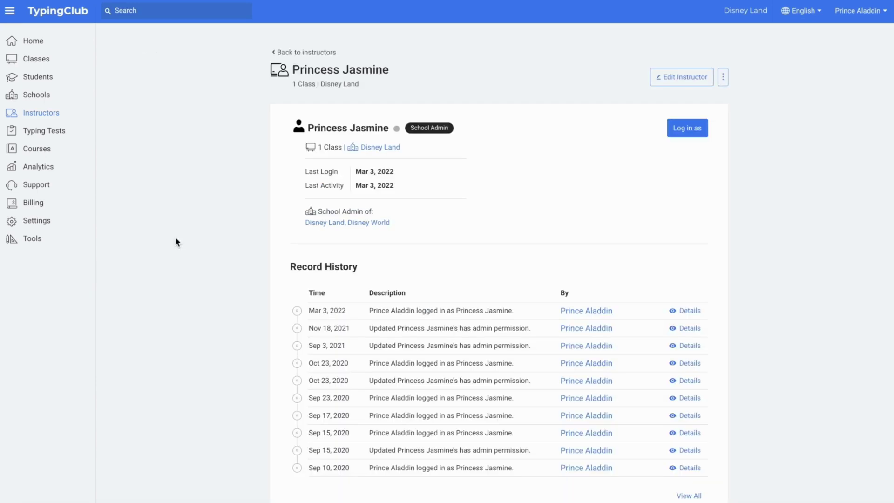
{"action": "left_click", "coordinate": [677, 77]}
{"action": "scroll", "coordinate": [560, 219], "scroll_direction": "down", "scroll_amount": 4}
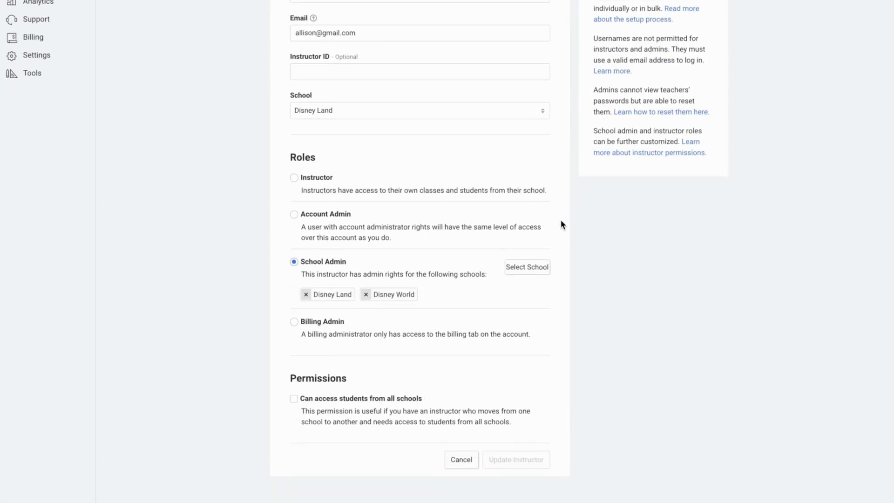
{"action": "left_click", "coordinate": [294, 179]}
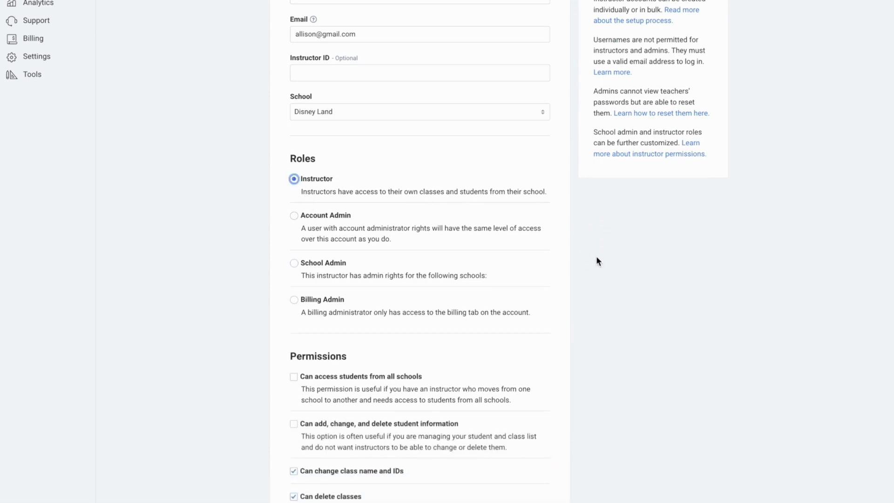
{"action": "scroll", "coordinate": [597, 257], "scroll_direction": "down", "scroll_amount": 2}
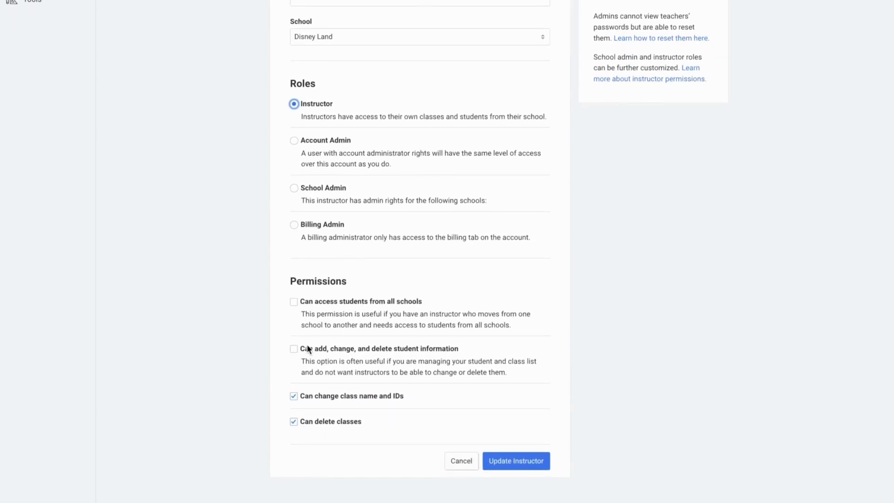
{"action": "left_click", "coordinate": [294, 349]}
{"action": "left_click", "coordinate": [293, 397]}
{"action": "left_click", "coordinate": [500, 463]}
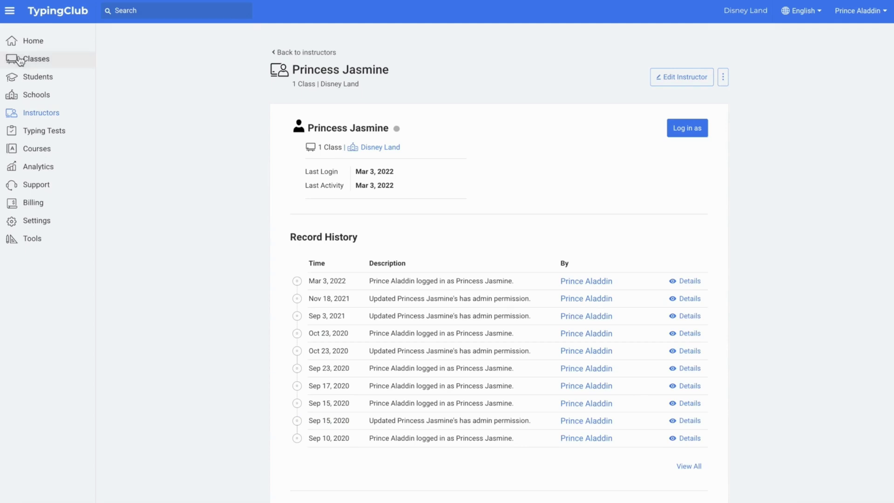
Add class 'Class 5: 2023-2024', described '5th Grade Class for 2023-2024', with grade 5th.
{"action": "left_click", "coordinate": [34, 61]}
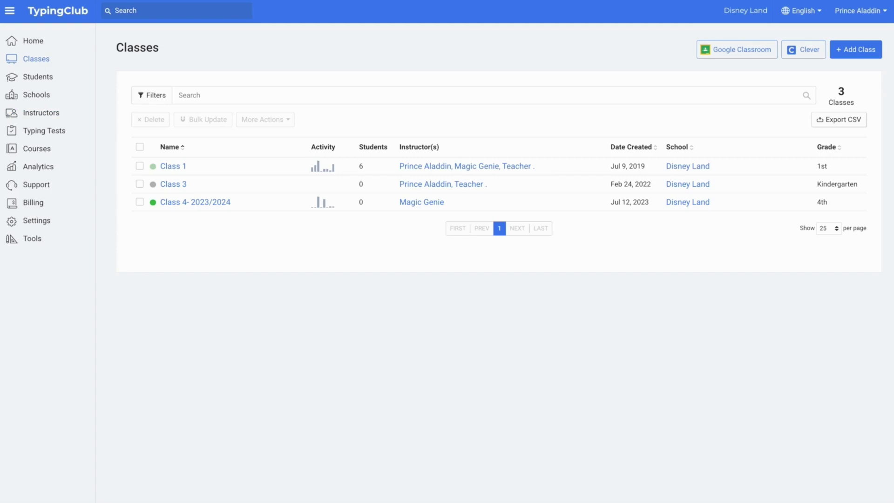
{"action": "left_click", "coordinate": [843, 54]}
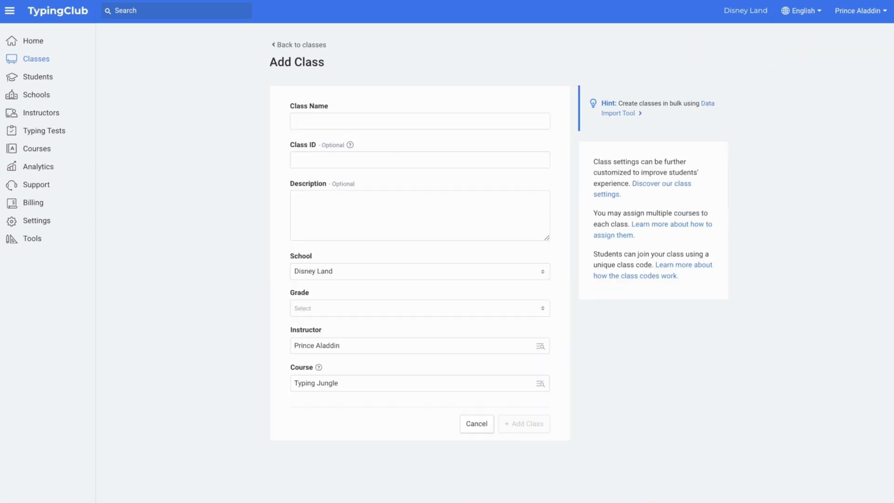
{"action": "left_click", "coordinate": [499, 115]}
{"action": "type", "text": "Class 5: 2023-2024"}
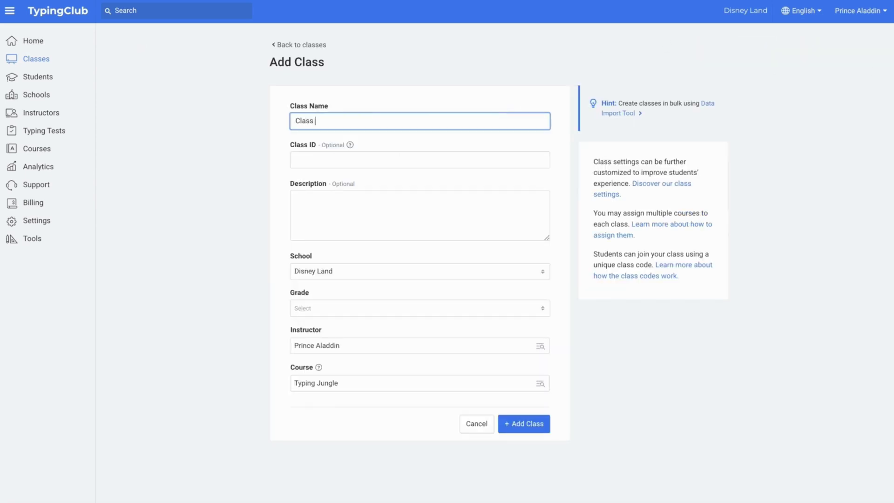
{"action": "left_click", "coordinate": [492, 208]}
{"action": "type", "text": "5th Grade Class for 2023-2024"}
{"action": "left_click", "coordinate": [543, 309]}
{"action": "left_click", "coordinate": [489, 419]}
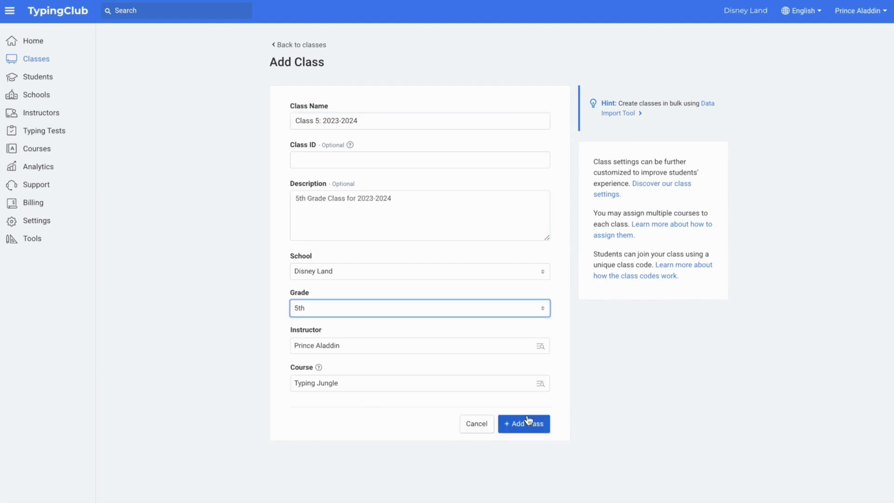
{"action": "left_click", "coordinate": [528, 422]}
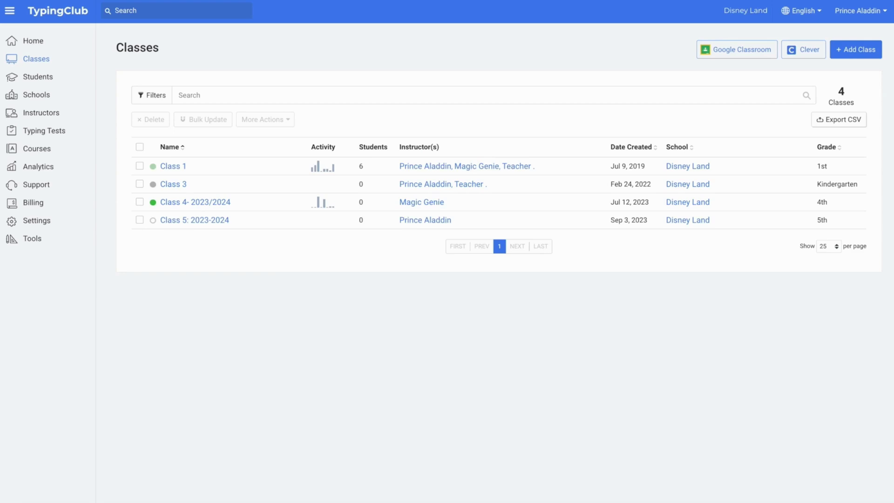
Import the Disney 2021-2022 class from Google Classroom.
{"action": "left_click", "coordinate": [740, 50]}
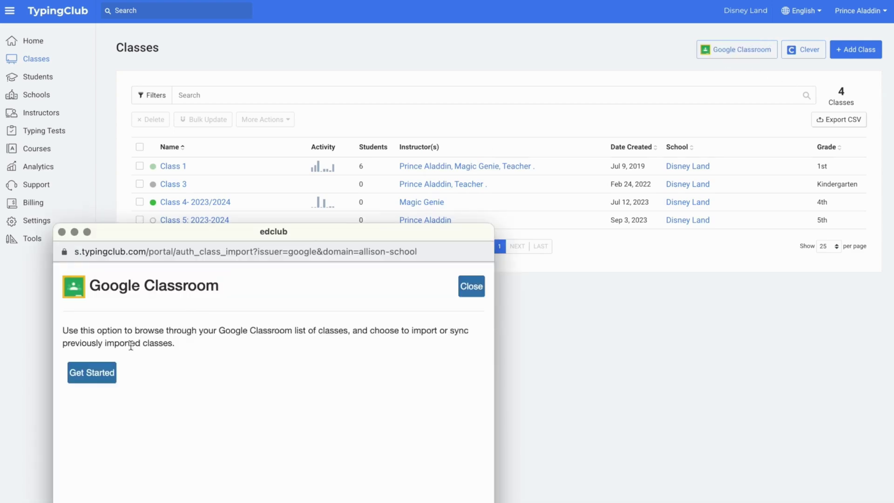
{"action": "left_click", "coordinate": [92, 373]}
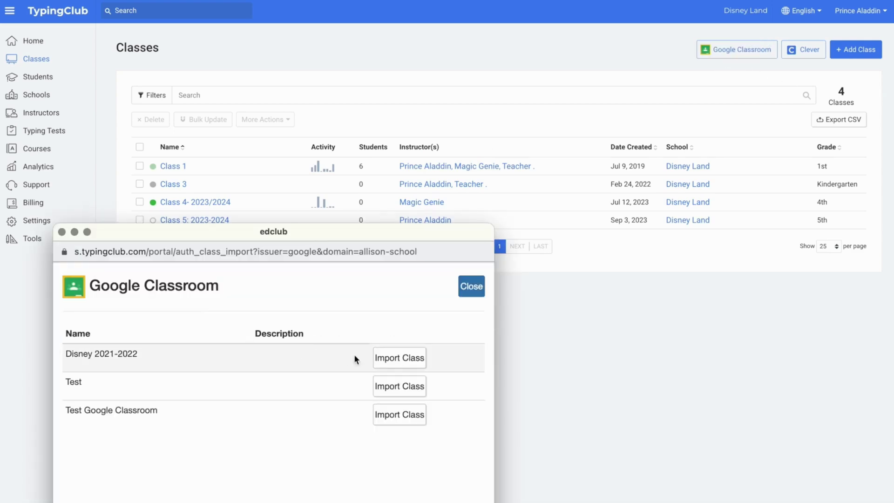
{"action": "left_click", "coordinate": [383, 357]}
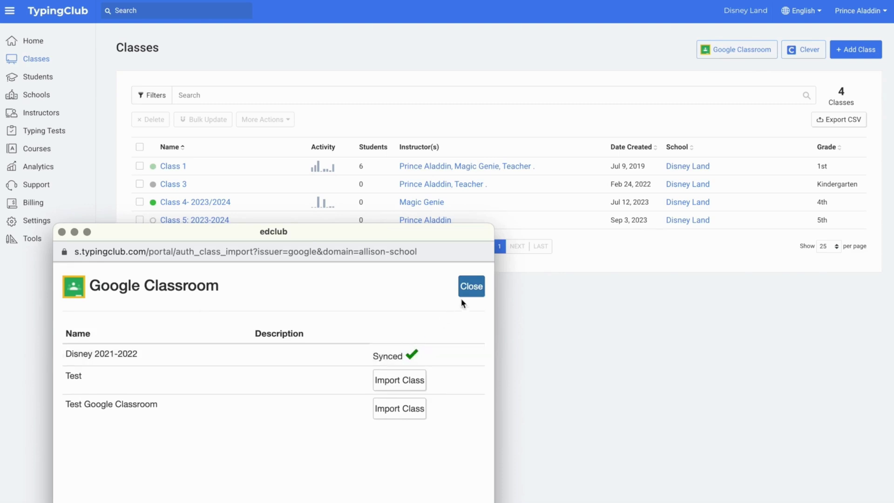
{"action": "left_click", "coordinate": [471, 286]}
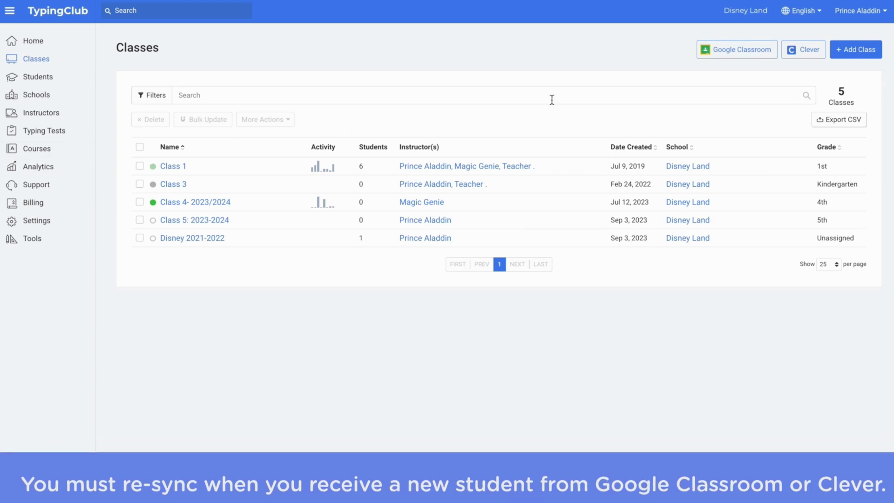
Re-sync the Disney 2021-2022 class from Google Classroom.
{"action": "left_click", "coordinate": [754, 55]}
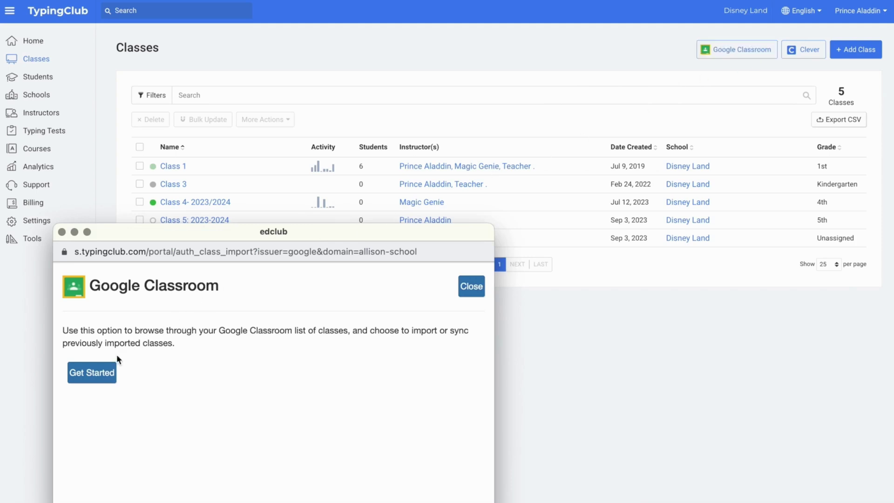
{"action": "left_click", "coordinate": [113, 371]}
{"action": "left_click", "coordinate": [386, 358]}
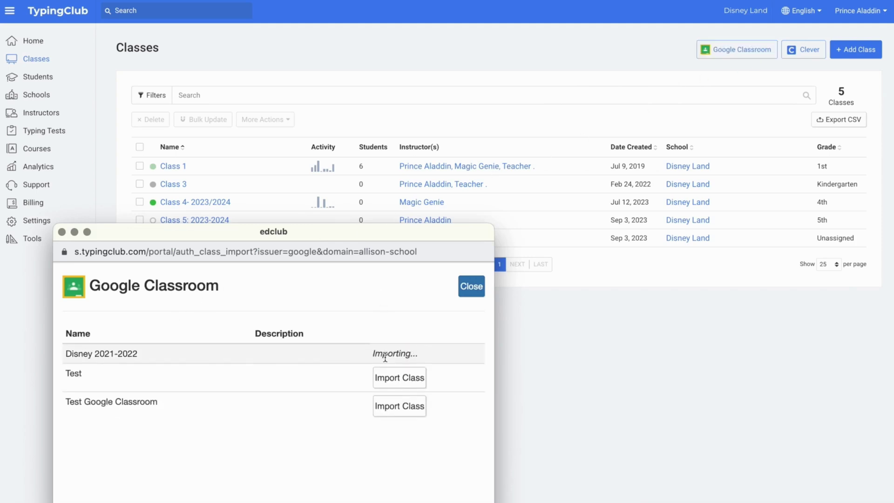
{"action": "left_click", "coordinate": [471, 286]}
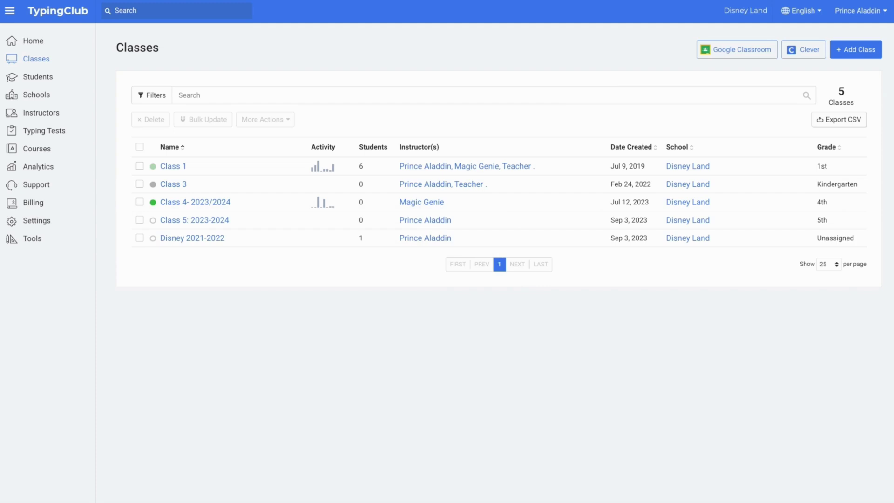
Start adding a single student with their first name, a username, and grade 5th.
{"action": "left_click", "coordinate": [38, 77]}
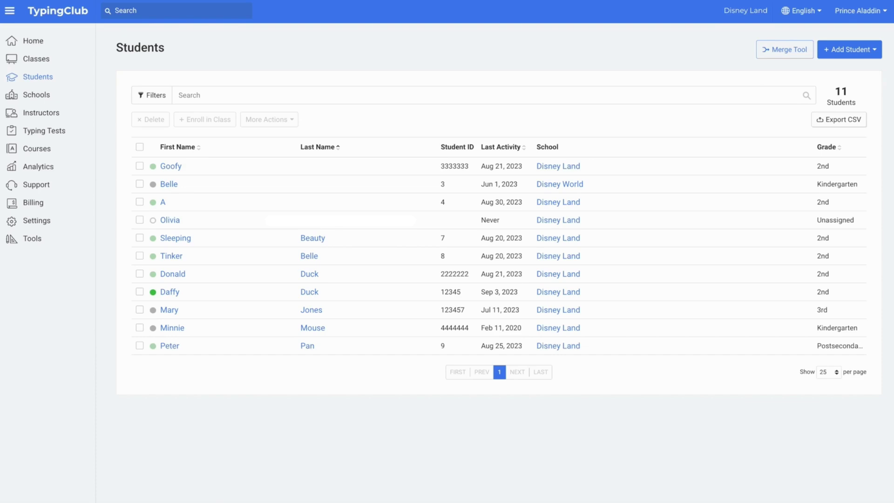
{"action": "left_click", "coordinate": [831, 54]}
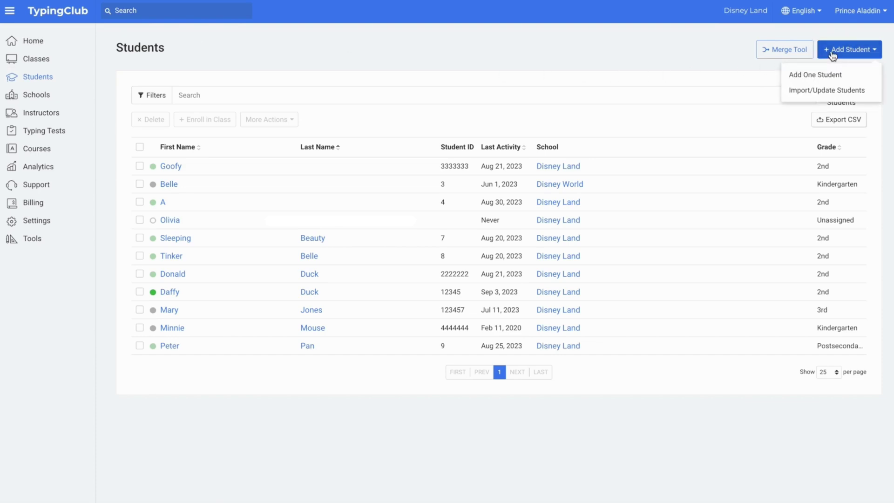
{"action": "left_click", "coordinate": [833, 75]}
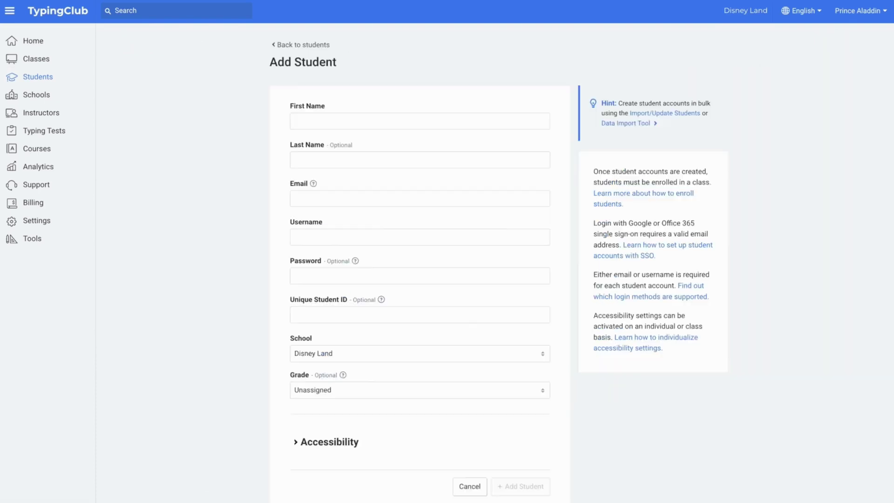
{"action": "left_click", "coordinate": [503, 117]}
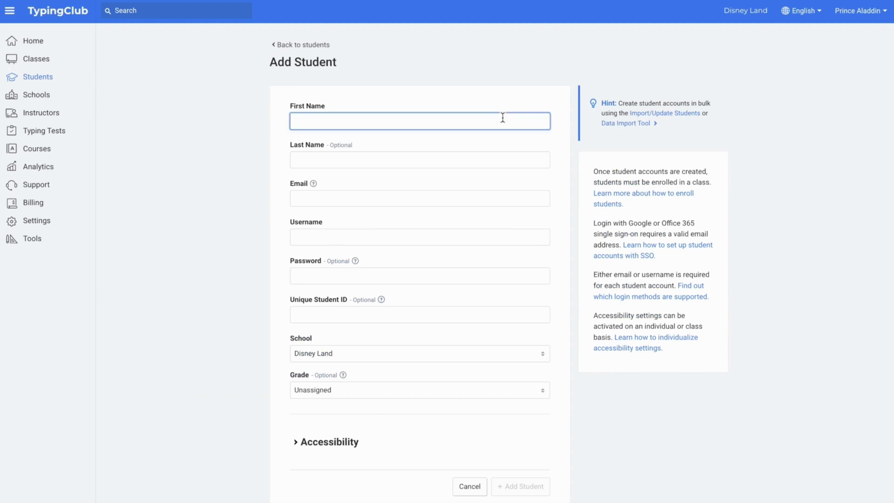
{"action": "type", "text": "Beth"}
{"action": "left_click", "coordinate": [491, 235]}
{"action": "type", "text": "beth2023"}
{"action": "left_click", "coordinate": [500, 395]}
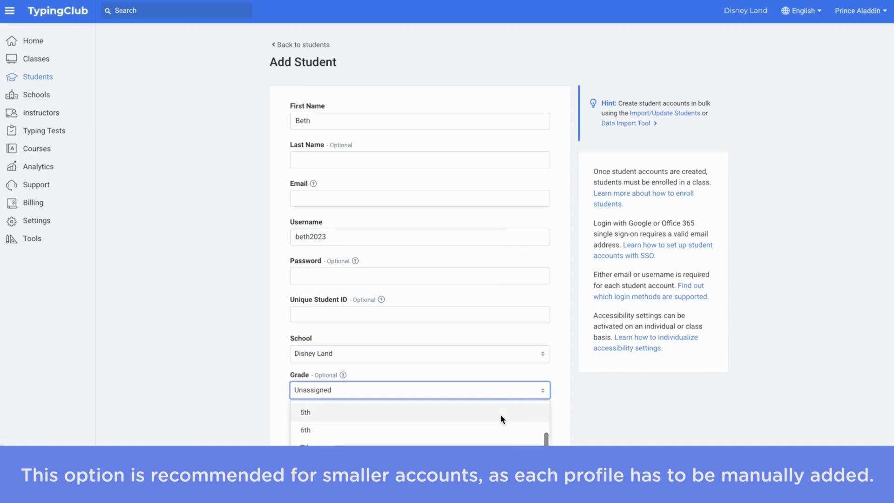
{"action": "left_click", "coordinate": [501, 412]}
Turn on the Dyslexic accessibility setting and create the student.
{"action": "scroll", "coordinate": [581, 404], "scroll_direction": "down", "scroll_amount": 1}
{"action": "left_click", "coordinate": [295, 418]}
{"action": "scroll", "coordinate": [592, 408], "scroll_direction": "down", "scroll_amount": 5}
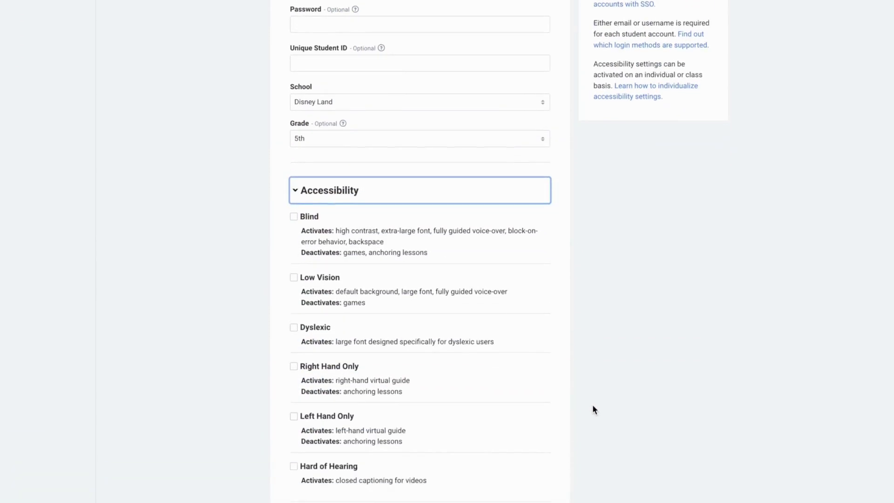
{"action": "scroll", "coordinate": [592, 409], "scroll_direction": "down", "scroll_amount": 1}
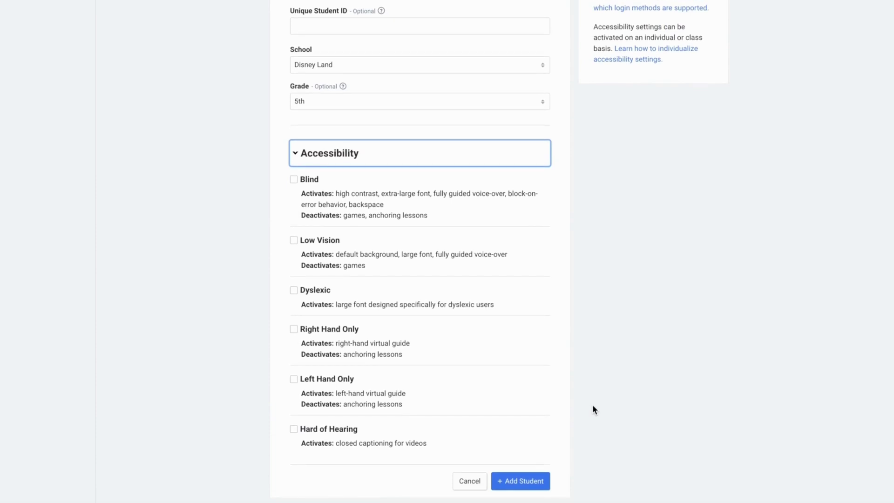
{"action": "left_click", "coordinate": [293, 290]}
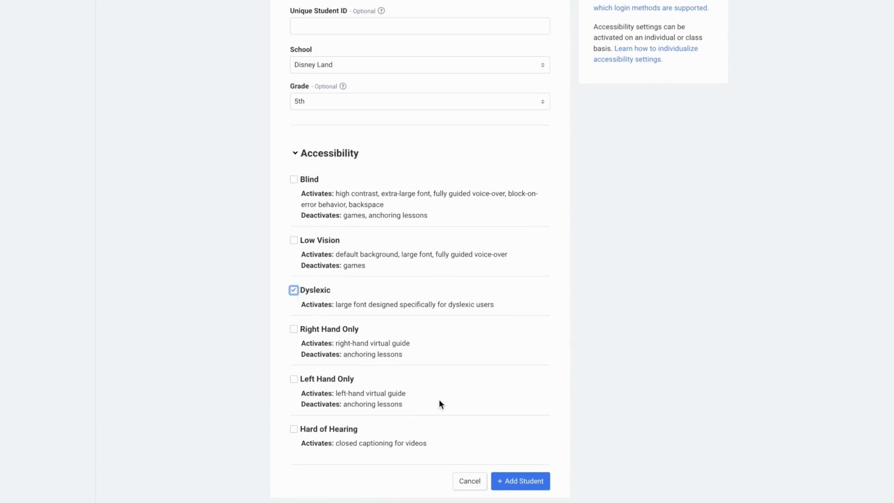
{"action": "left_click", "coordinate": [505, 487]}
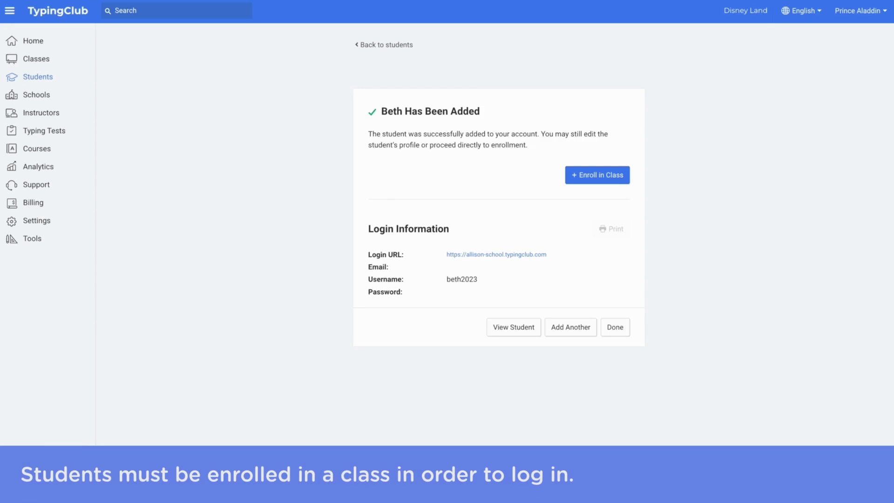
Enroll the new student in Class 5: 2023-2024.
{"action": "left_click", "coordinate": [619, 176]}
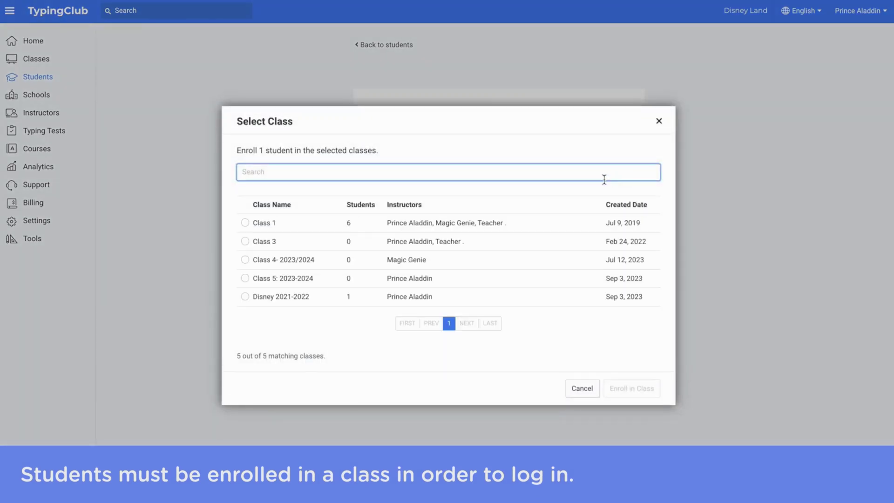
{"action": "left_click", "coordinate": [326, 281]}
{"action": "left_click", "coordinate": [615, 388]}
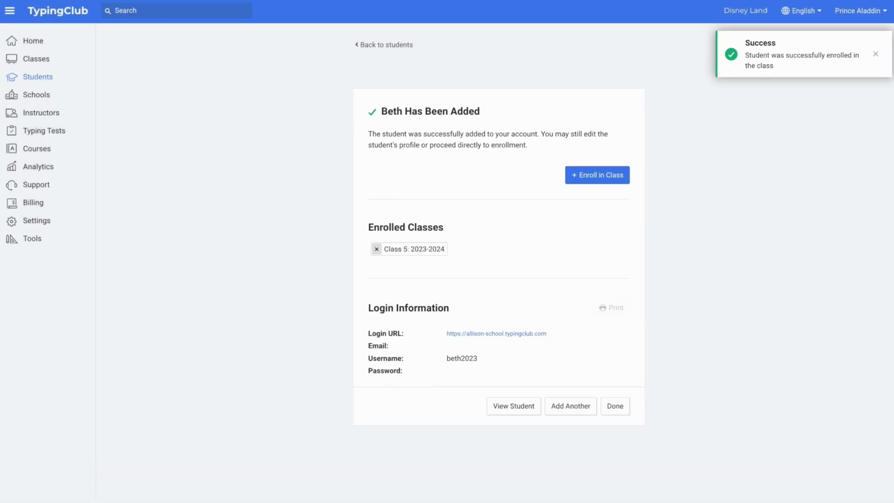
Start a single-class roster CSV import, check the sample layout, and upload the CSV file.
{"action": "left_click", "coordinate": [615, 405]}
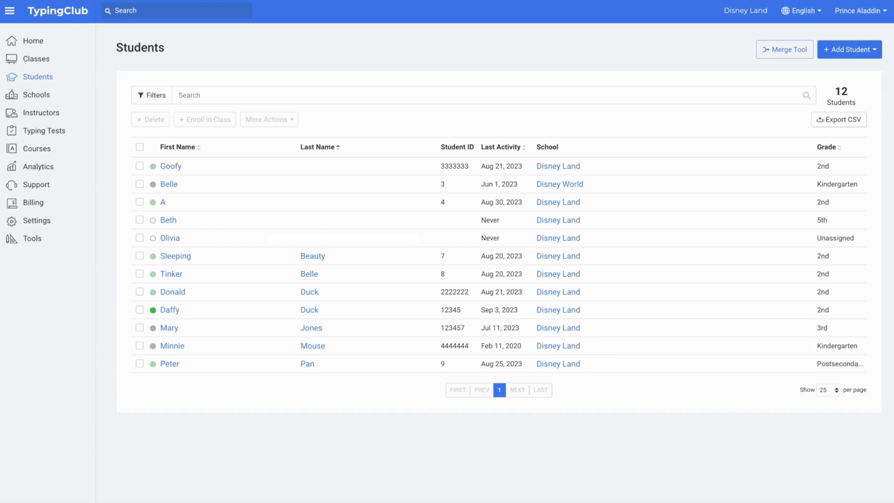
{"action": "left_click", "coordinate": [869, 50]}
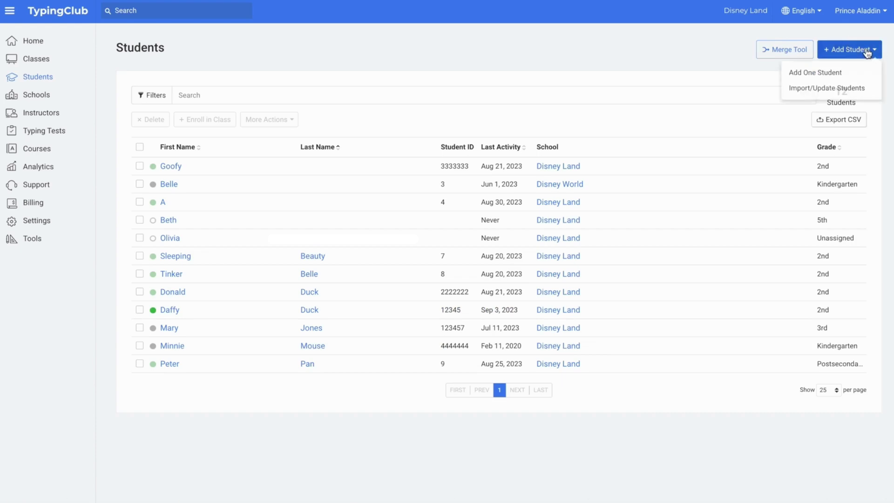
{"action": "left_click", "coordinate": [863, 91]}
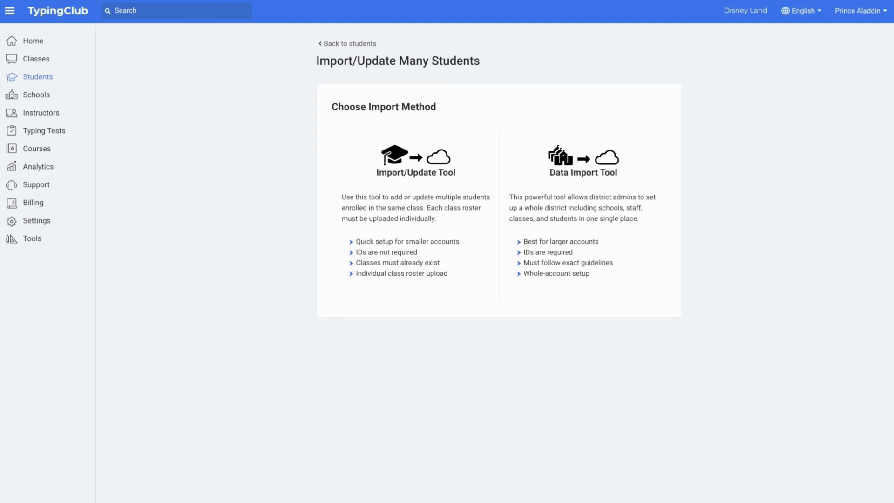
{"action": "left_click", "coordinate": [427, 172]}
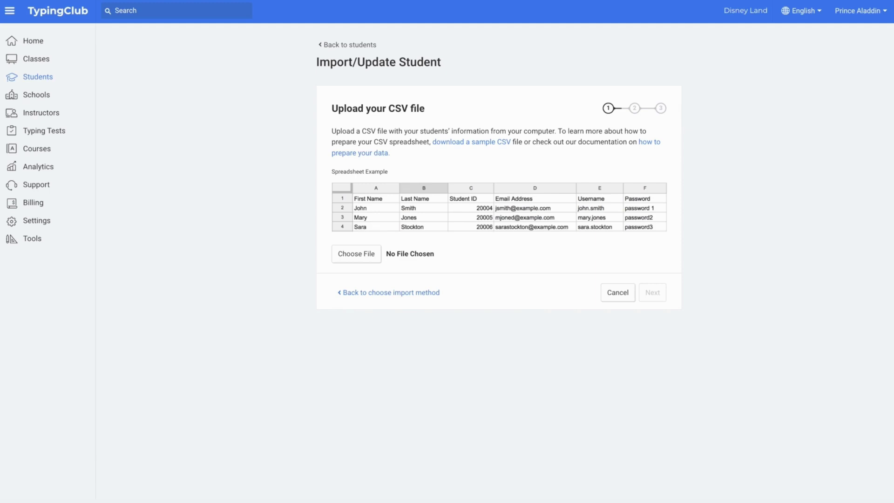
{"action": "left_click", "coordinate": [474, 143]}
{"action": "left_click", "coordinate": [372, 254]}
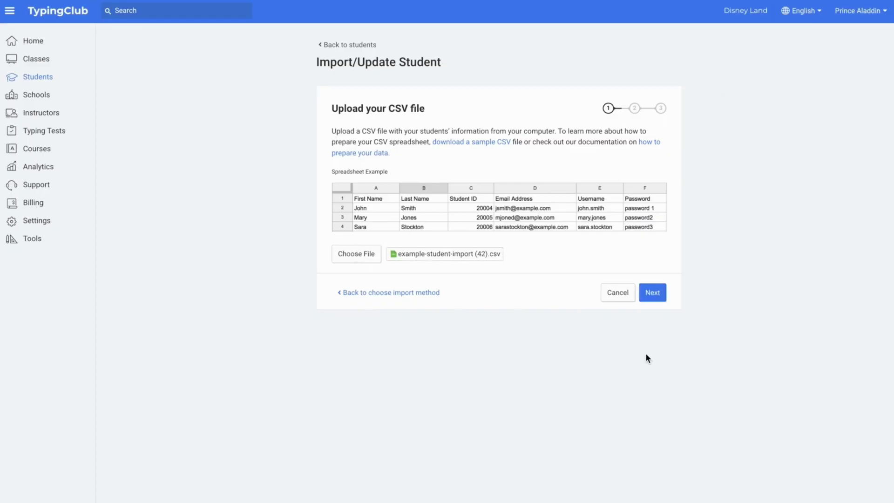
{"action": "left_click", "coordinate": [652, 294]}
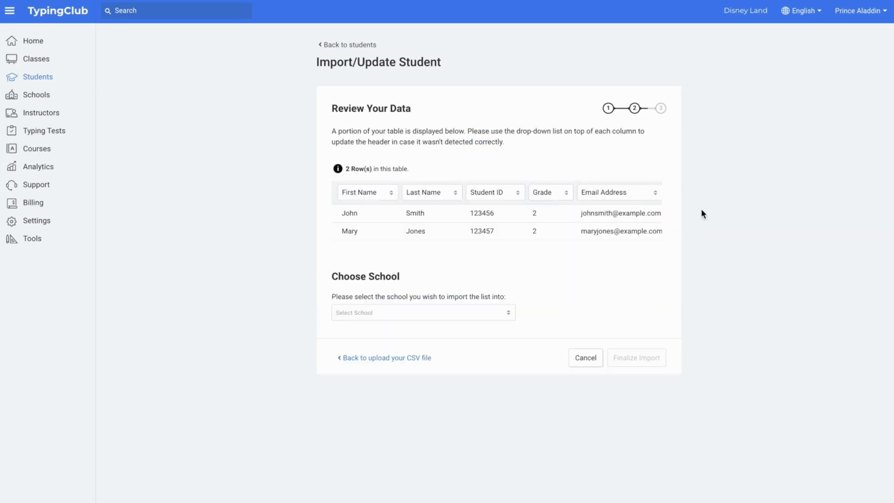
Map the column header to Student ID, choose Disney Land as the school, and finalize.
{"action": "left_click", "coordinate": [505, 193]}
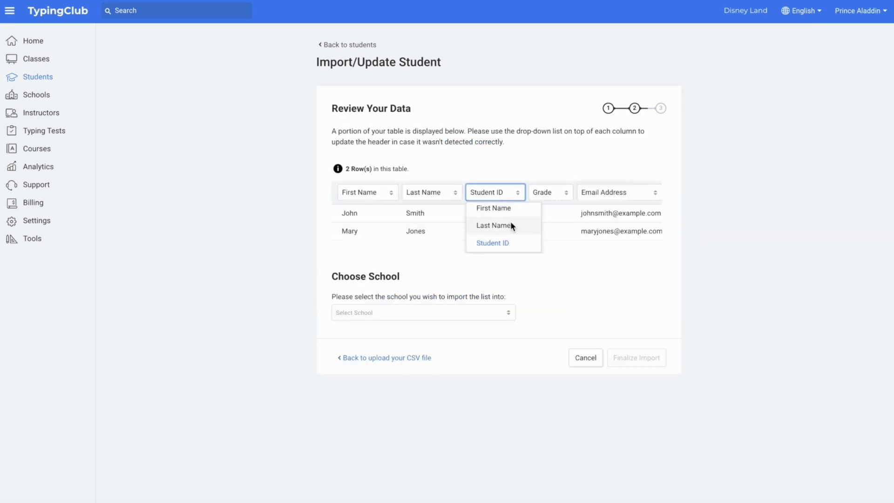
{"action": "scroll", "coordinate": [511, 222], "scroll_direction": "down", "scroll_amount": 1}
{"action": "scroll", "coordinate": [510, 220], "scroll_direction": "down", "scroll_amount": 2}
{"action": "scroll", "coordinate": [511, 220], "scroll_direction": "up", "scroll_amount": 2}
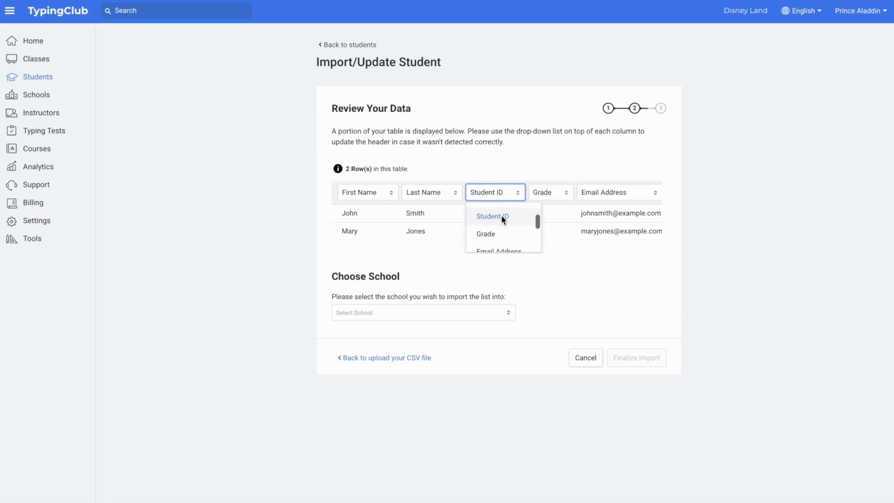
{"action": "left_click", "coordinate": [501, 215]}
{"action": "left_click", "coordinate": [479, 310]}
{"action": "left_click", "coordinate": [465, 335]}
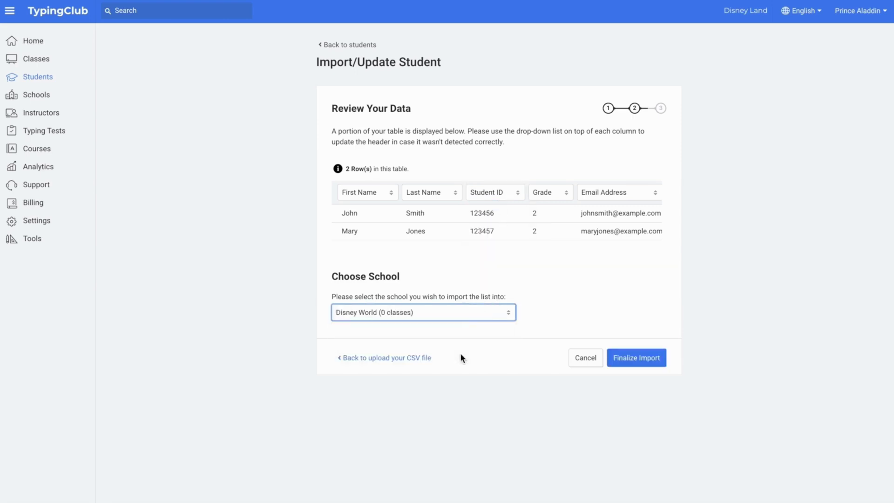
{"action": "left_click", "coordinate": [645, 363]}
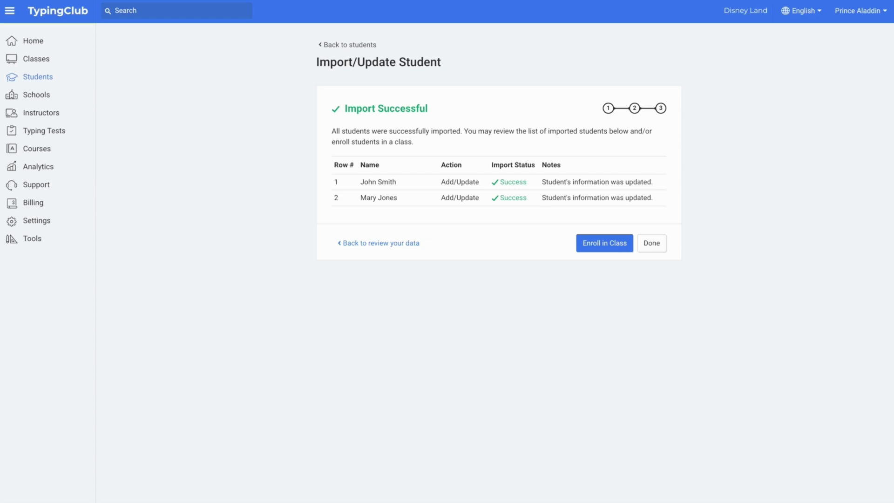
Enroll both newly imported students into Class 4- 2023/2024.
{"action": "left_click", "coordinate": [620, 243]}
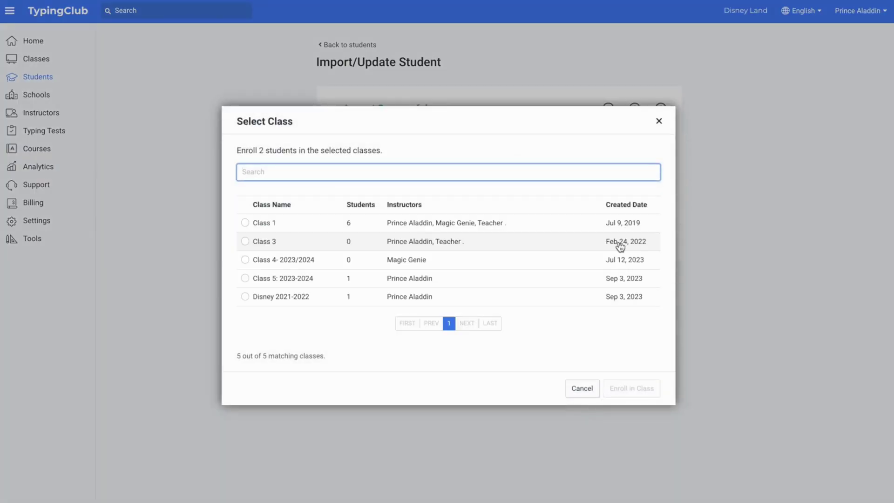
{"action": "left_click", "coordinate": [581, 261]}
{"action": "left_click", "coordinate": [645, 381]}
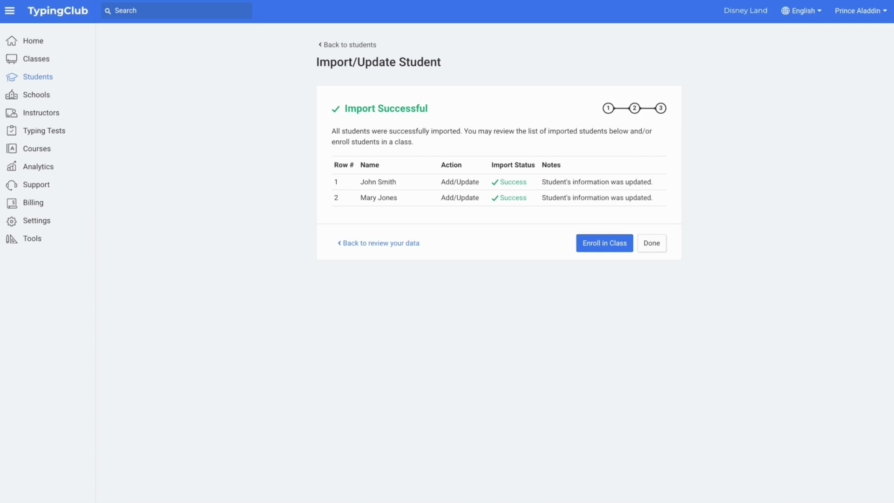
Open Class 1 from the class list and switch its class code to enabled.
{"action": "left_click", "coordinate": [52, 59]}
{"action": "left_click", "coordinate": [186, 169]}
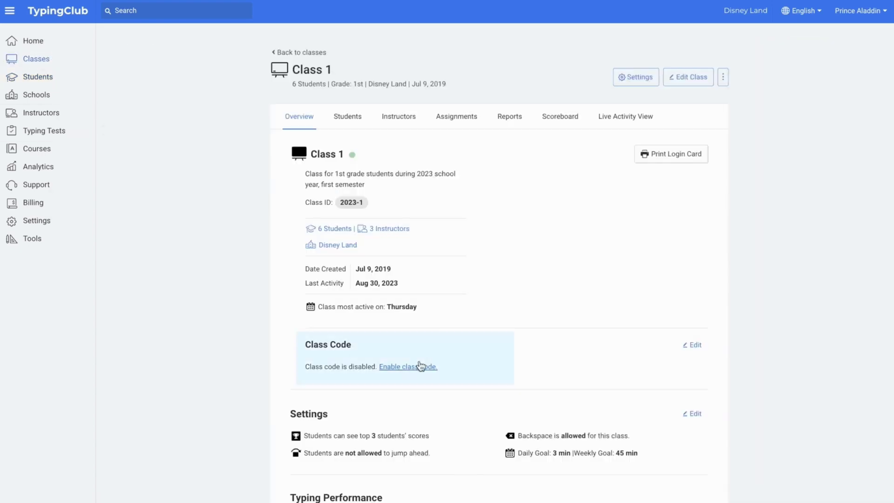
{"action": "left_click", "coordinate": [419, 366]}
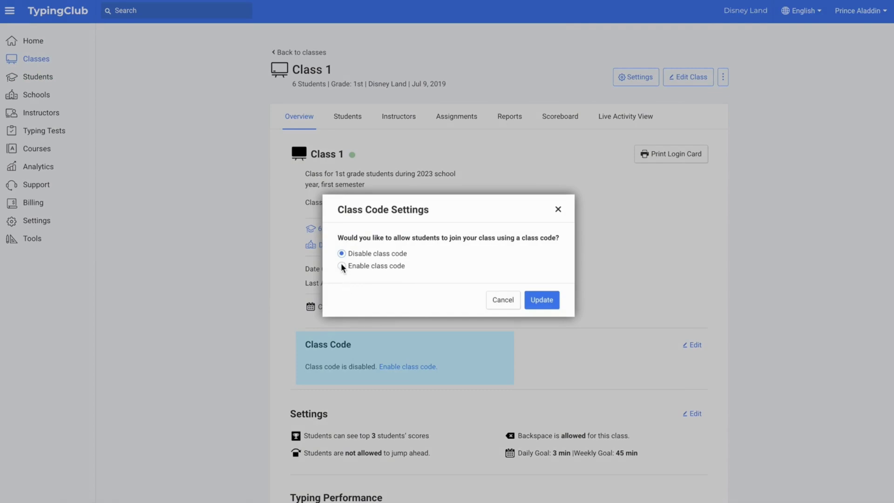
{"action": "left_click", "coordinate": [341, 265]}
{"action": "left_click", "coordinate": [540, 310]}
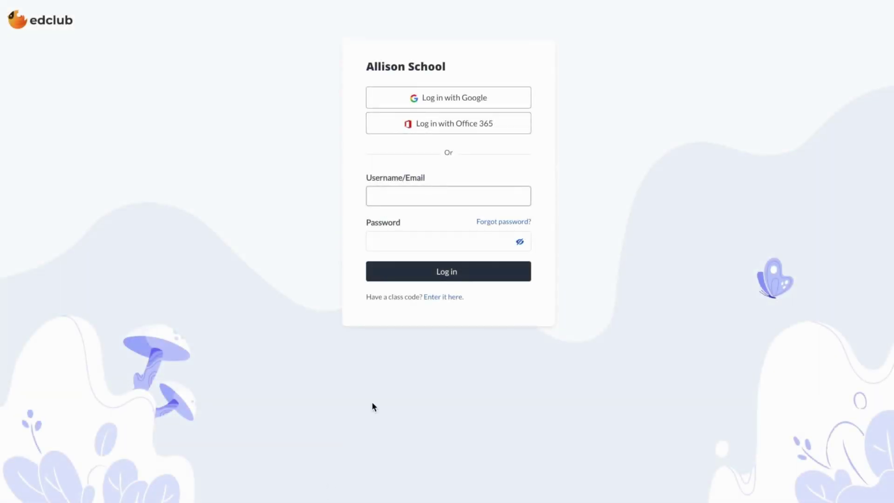
Enter the pasted Class 1 code on the edclub login page to reach the student sign-up form.
{"action": "left_click", "coordinate": [437, 297]}
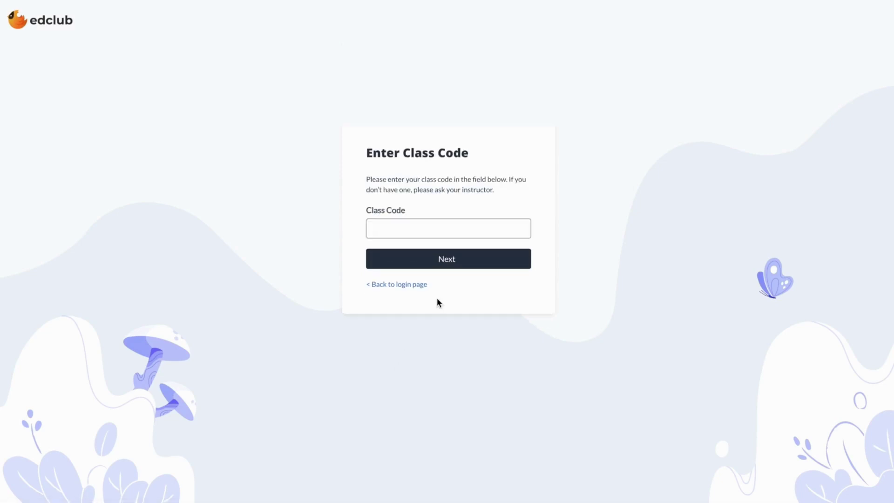
{"action": "left_click", "coordinate": [444, 270]}
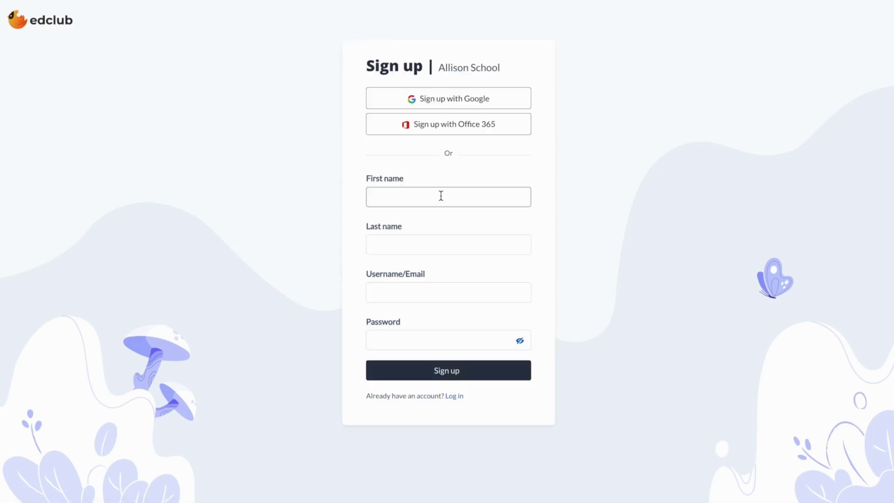
Sign up a new student with first name, last name, username and password.
{"action": "type", "text": "Daphne"}
{"action": "key", "text": "Tab"}
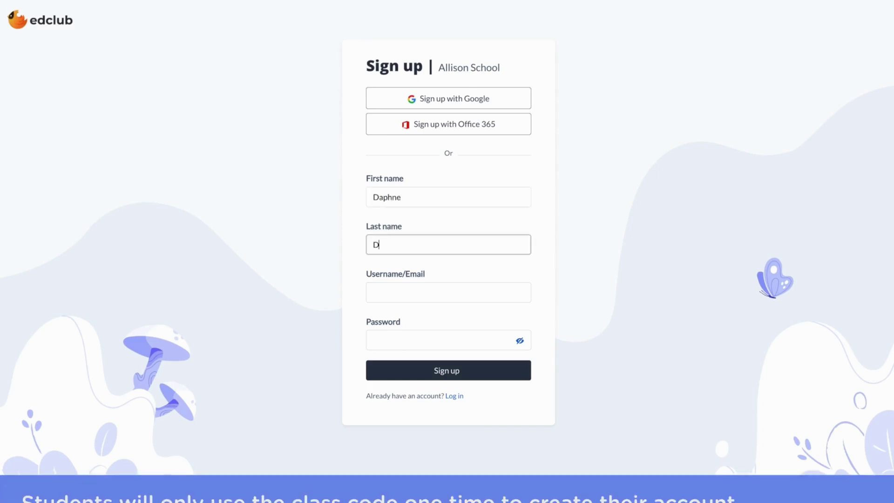
{"action": "type", "text": "uck"}
{"action": "key", "text": "Tab"}
{"action": "type", "text": "daphneduck"}
{"action": "key", "text": "Tab"}
{"action": "type", "text": "•••••"}
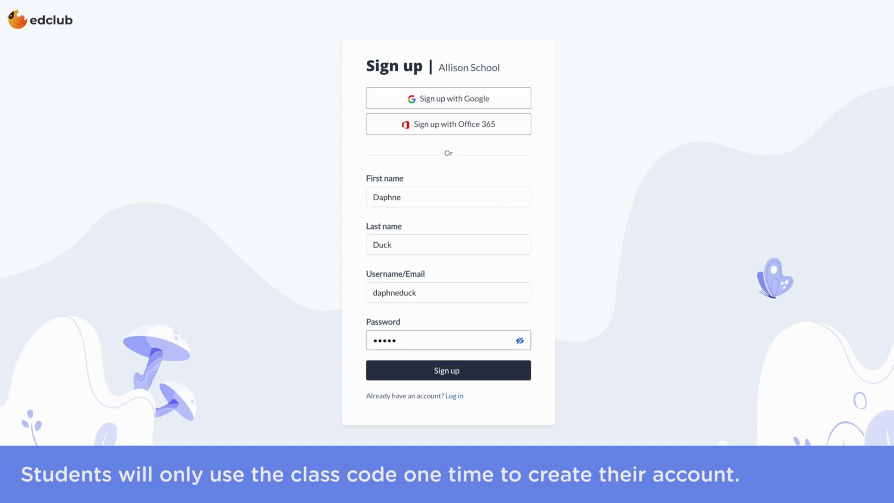
{"action": "left_click", "coordinate": [463, 373]}
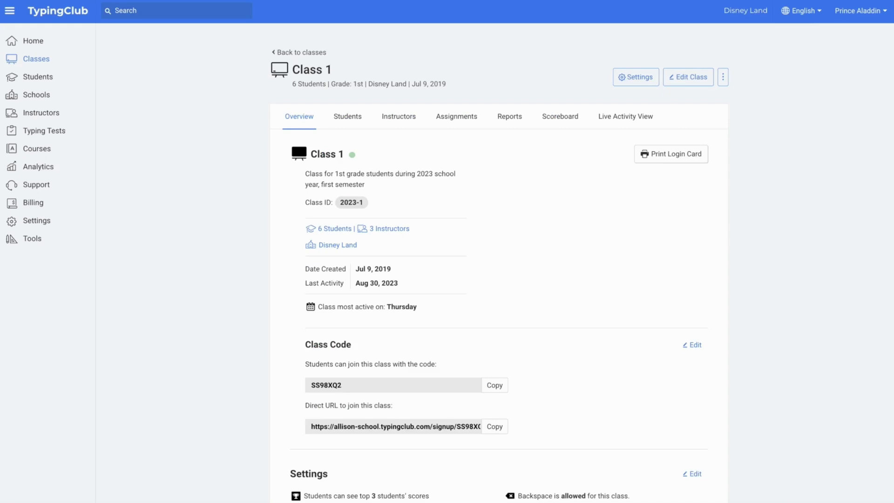
Change Class 1's class code setting to Disable class code and update it.
{"action": "left_click", "coordinate": [690, 347]}
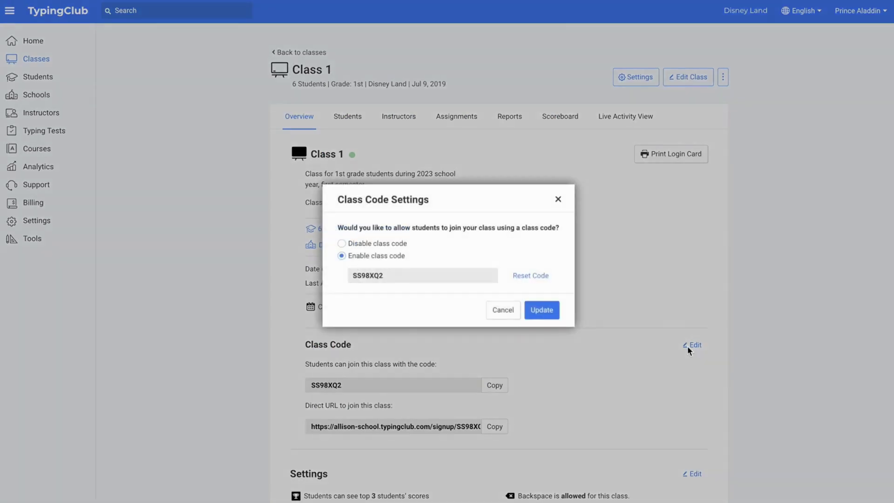
{"action": "left_click", "coordinate": [341, 243]}
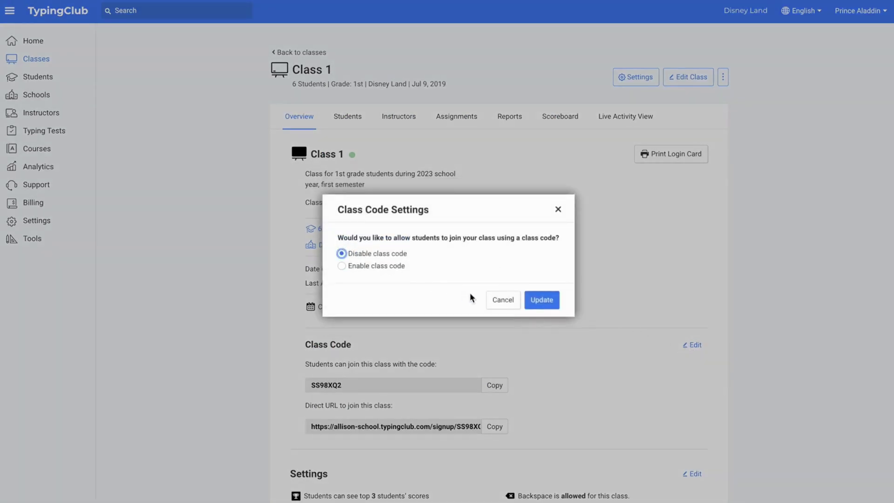
{"action": "left_click", "coordinate": [541, 299]}
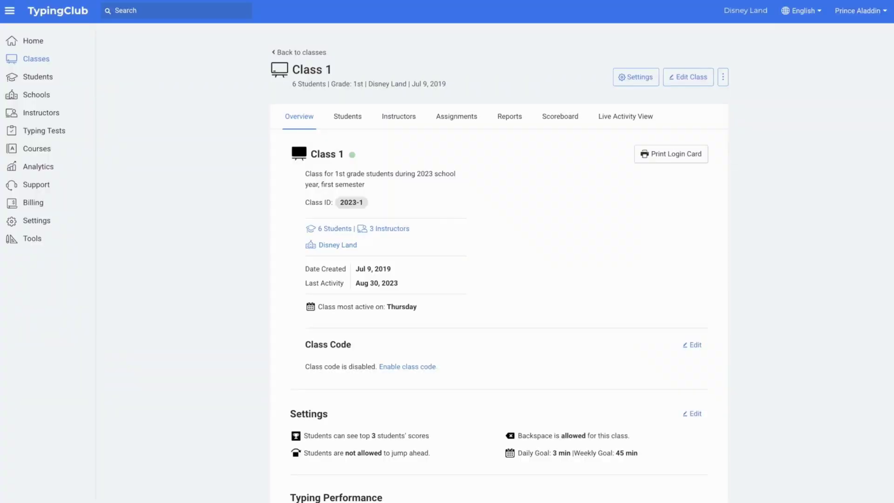
Open the Courses catalogue and look over the subject and language filters, keeping English.
{"action": "left_click", "coordinate": [54, 149]}
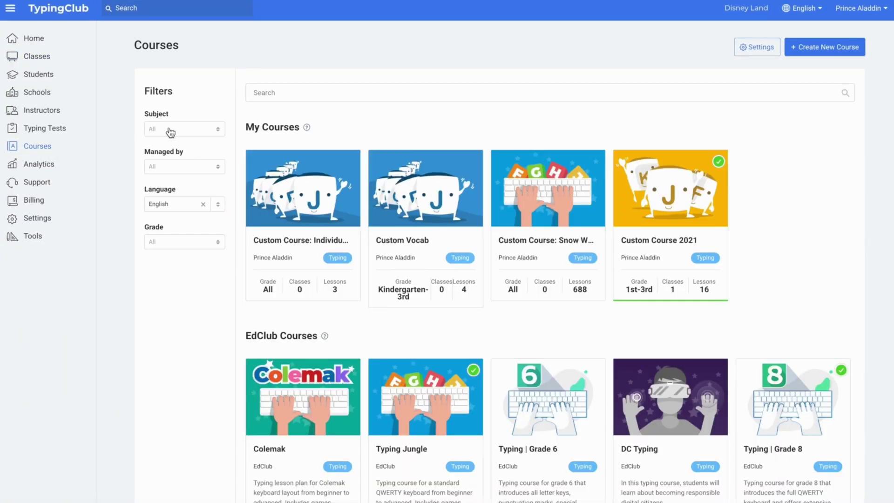
{"action": "left_click", "coordinate": [169, 130]}
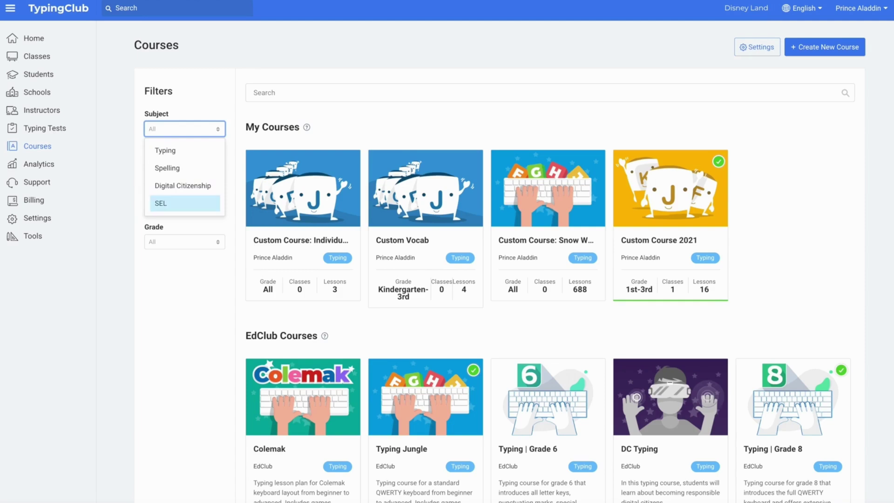
{"action": "key", "text": "Escape"}
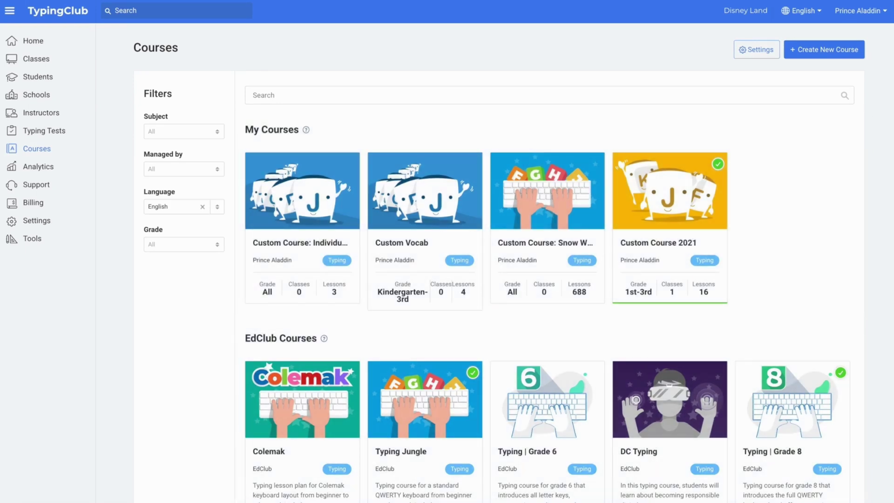
{"action": "left_click", "coordinate": [194, 206]}
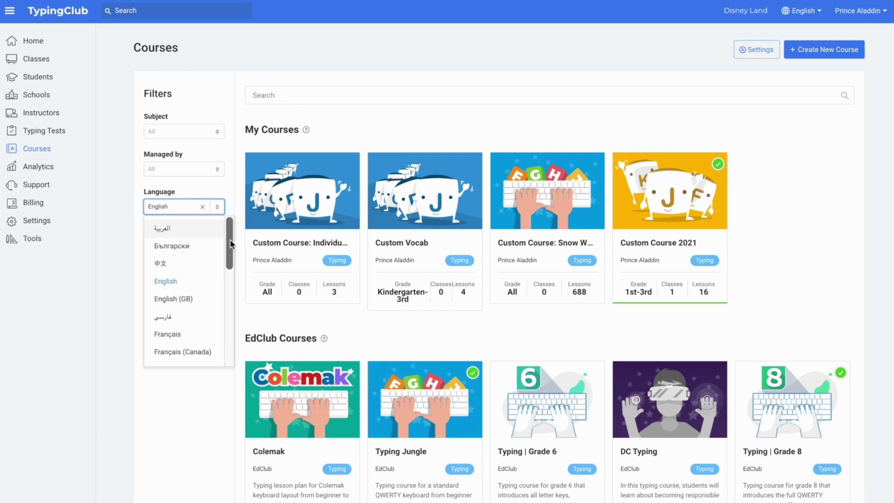
{"action": "left_click", "coordinate": [230, 242]}
{"action": "left_click_drag", "start_coordinate": [230, 243], "coordinate": [233, 340]}
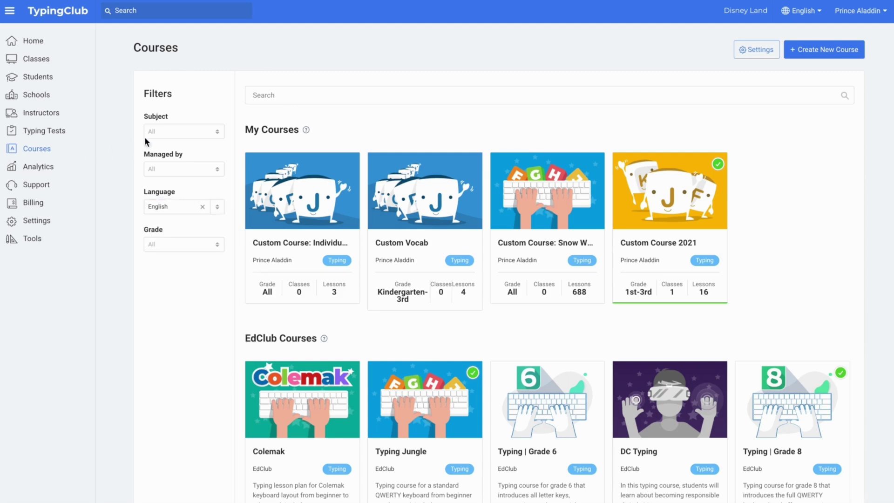
{"action": "left_click", "coordinate": [166, 132]}
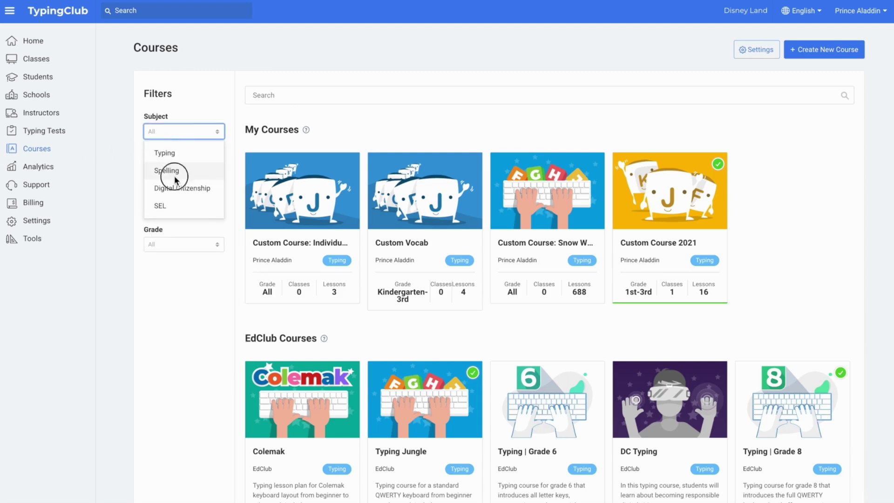
Filter courses by subject to Spelling, then Digital Citizenship, and finally SEL.
{"action": "left_click", "coordinate": [172, 170]}
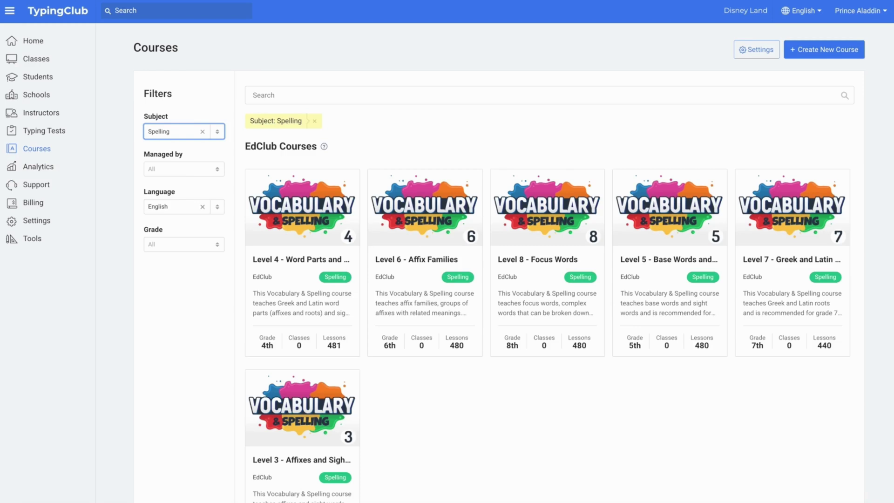
{"action": "left_click", "coordinate": [175, 134]}
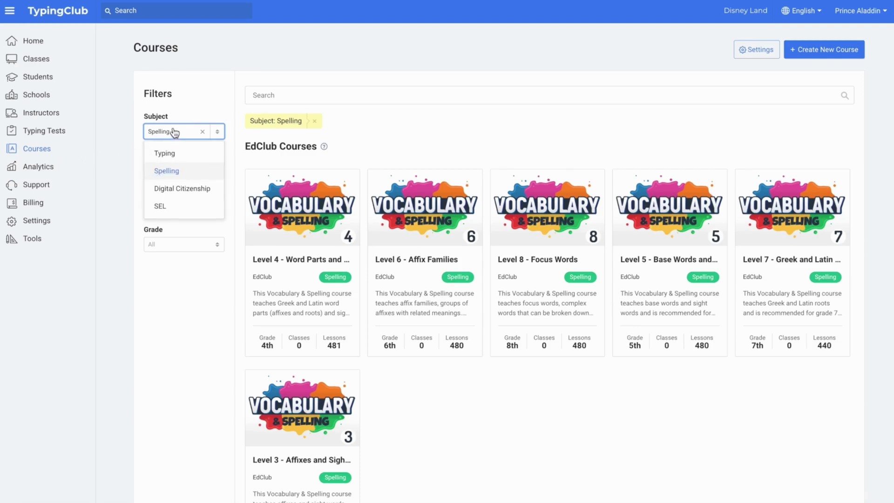
{"action": "left_click", "coordinate": [180, 186]}
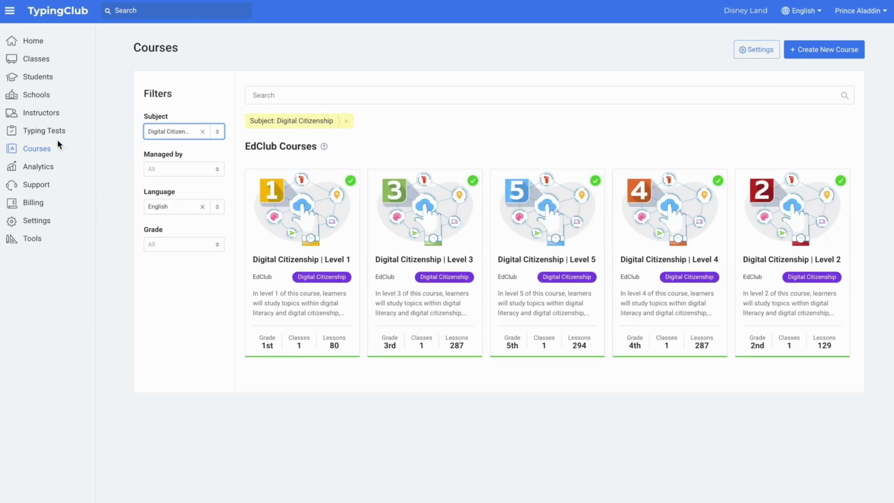
{"action": "left_click", "coordinate": [168, 133]}
{"action": "left_click", "coordinate": [177, 204]}
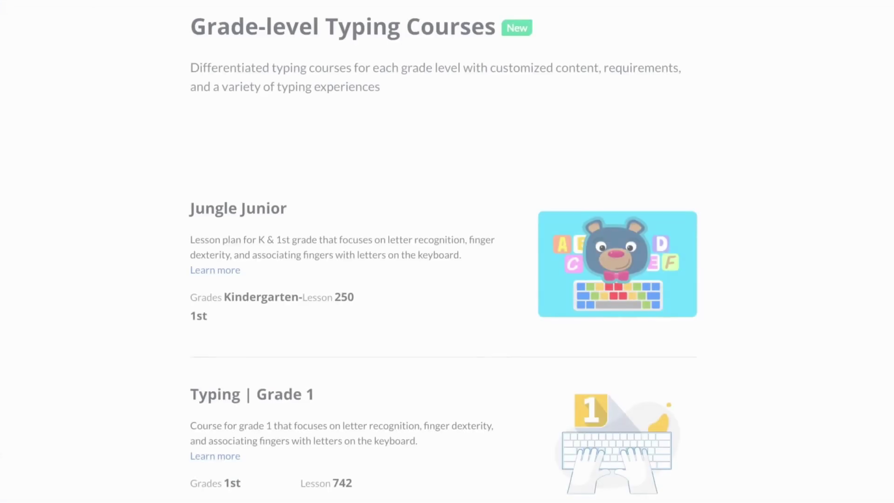
Scroll to the Spanish lesson preview and type 'quiero jaugar con ellos.'.
{"action": "scroll", "coordinate": [447, 252], "scroll_direction": "down", "scroll_amount": 5}
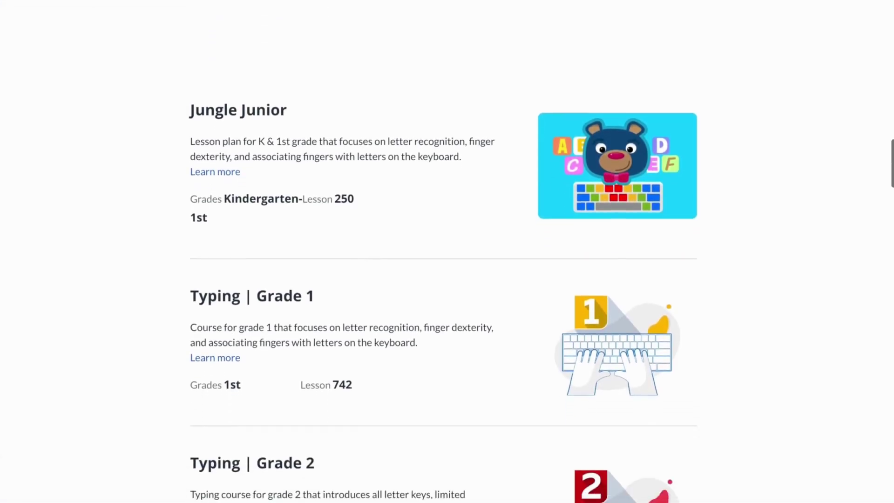
{"action": "scroll", "coordinate": [447, 251], "scroll_direction": "down", "scroll_amount": 7}
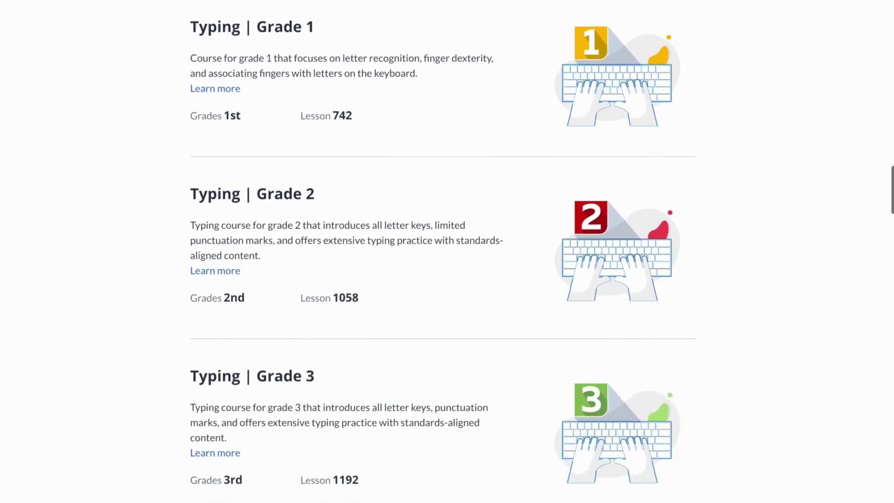
{"action": "scroll", "coordinate": [447, 251], "scroll_direction": "down", "scroll_amount": 6}
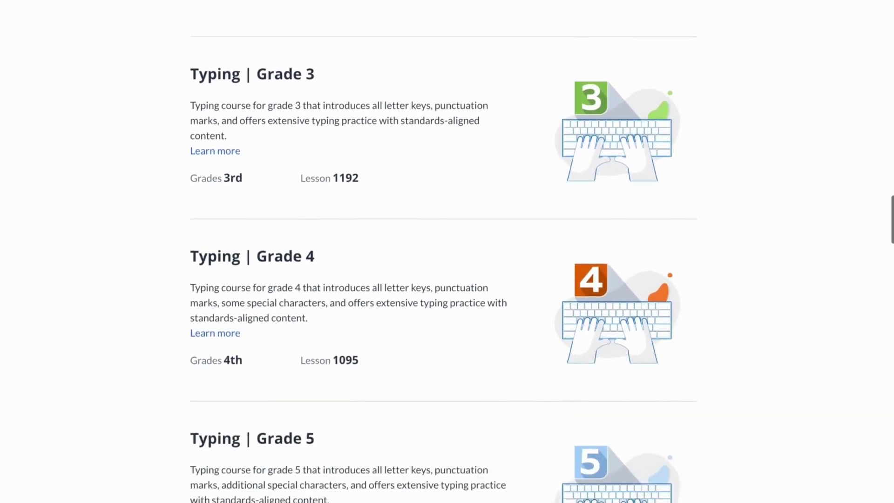
{"action": "scroll", "coordinate": [443, 251], "scroll_direction": "down", "scroll_amount": 6}
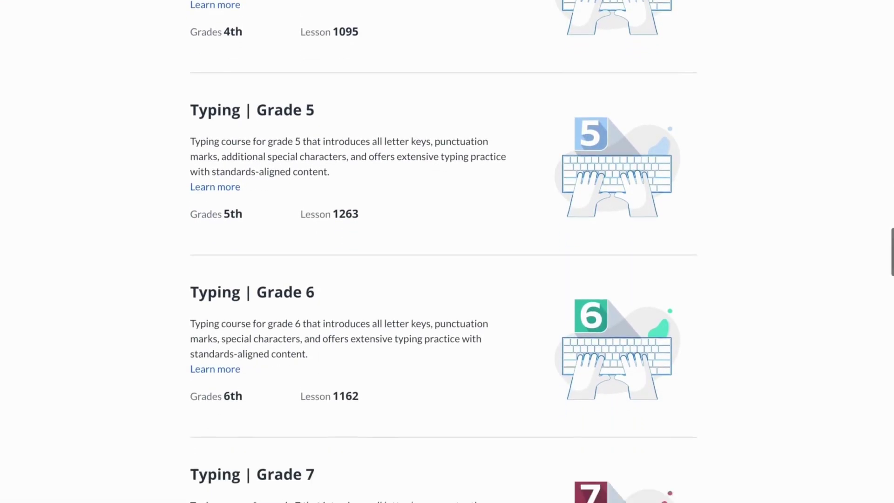
{"action": "scroll", "coordinate": [444, 251], "scroll_direction": "down", "scroll_amount": 7}
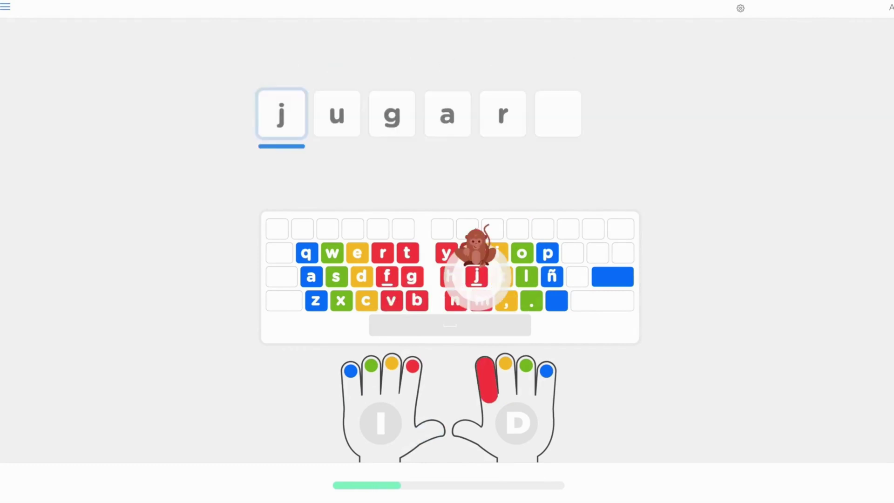
{"action": "type", "text": "ugar con "}
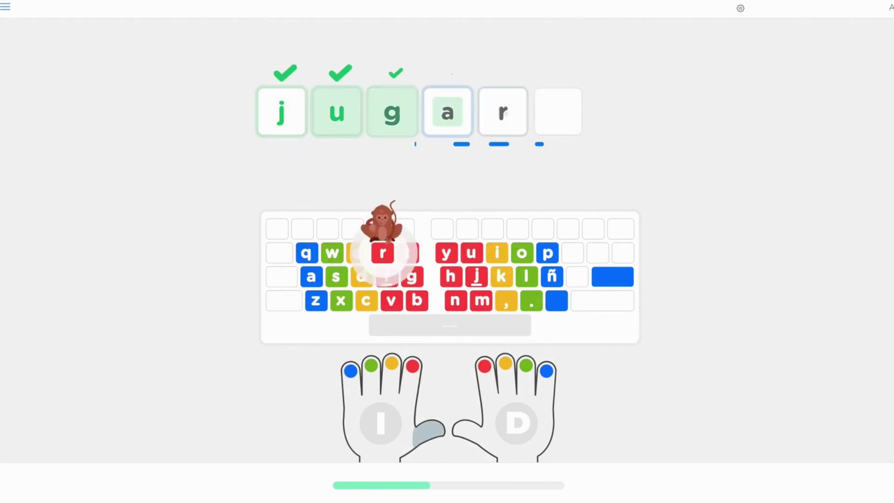
{"action": "type", "text": "ellos."}
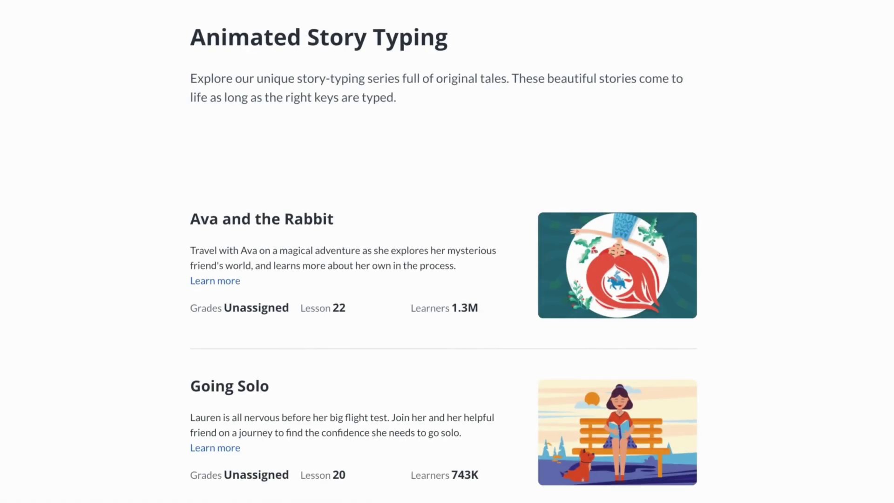
Scroll through the Animated Story Typing series listing.
{"action": "scroll", "coordinate": [447, 252], "scroll_direction": "down", "scroll_amount": 5}
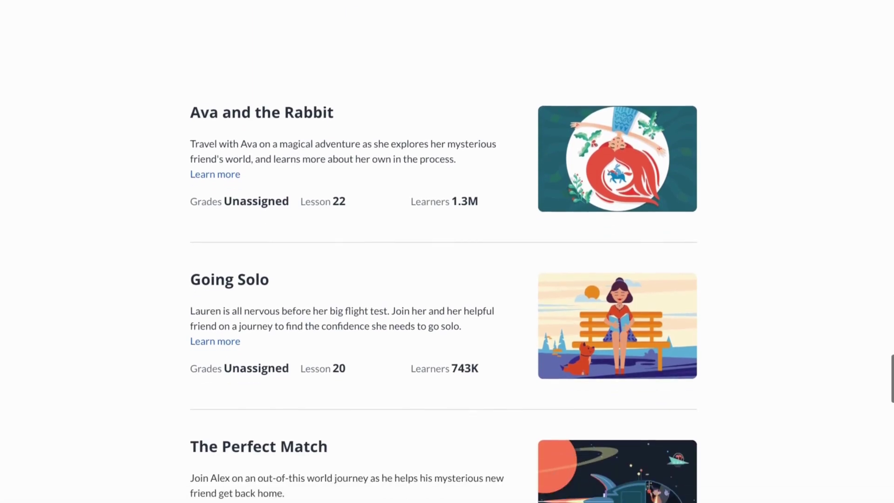
{"action": "scroll", "coordinate": [447, 251], "scroll_direction": "down", "scroll_amount": 4}
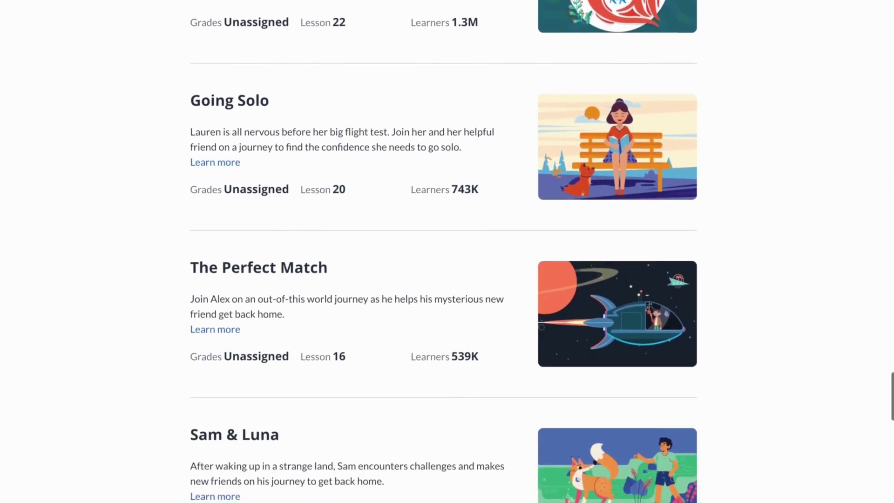
{"action": "scroll", "coordinate": [447, 252], "scroll_direction": "down", "scroll_amount": 5}
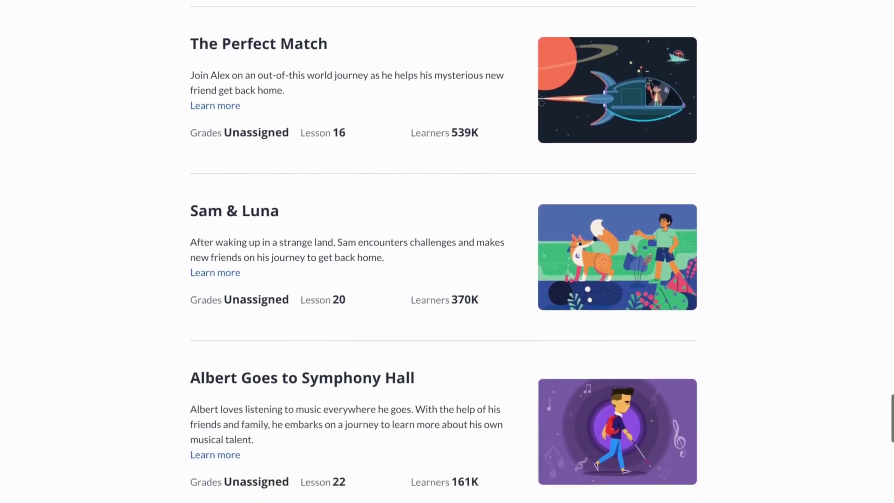
{"action": "scroll", "coordinate": [447, 252], "scroll_direction": "down", "scroll_amount": 5}
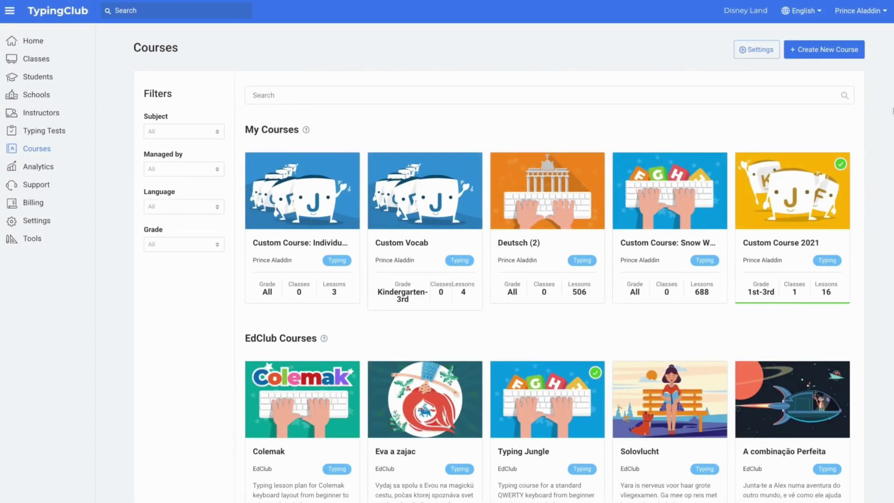
Filter the 3rd grade course picker to Typing, assign Typing | Grade 3, and save.
{"action": "left_click", "coordinate": [749, 51]}
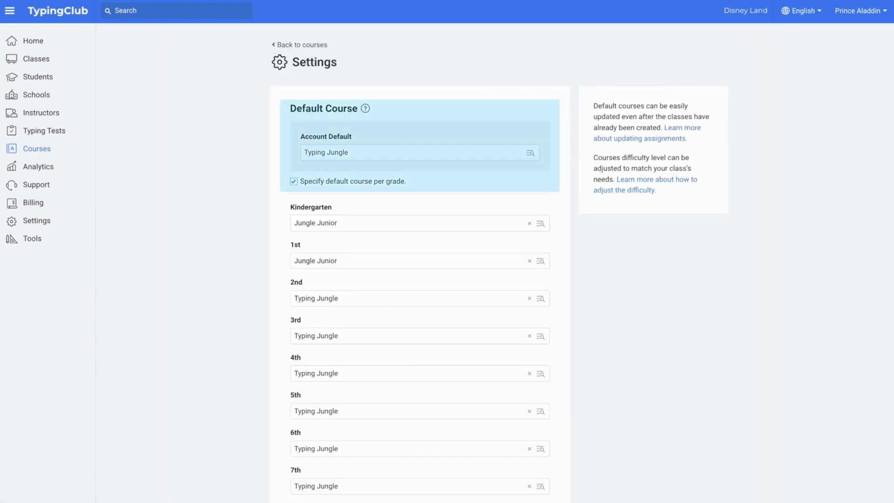
{"action": "scroll", "coordinate": [581, 259], "scroll_direction": "down", "scroll_amount": 2}
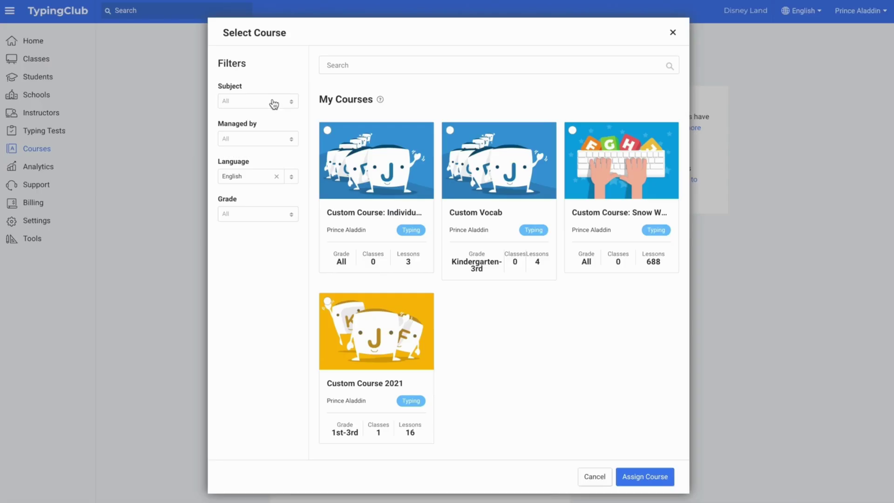
{"action": "left_click", "coordinate": [274, 101]}
{"action": "left_click", "coordinate": [267, 122]}
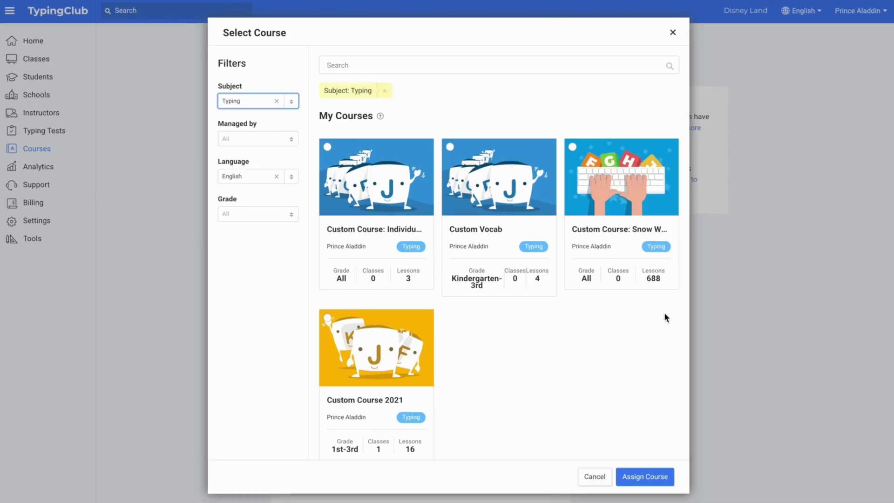
{"action": "scroll", "coordinate": [664, 331], "scroll_direction": "down", "scroll_amount": 2}
{"action": "scroll", "coordinate": [662, 338], "scroll_direction": "down", "scroll_amount": 20}
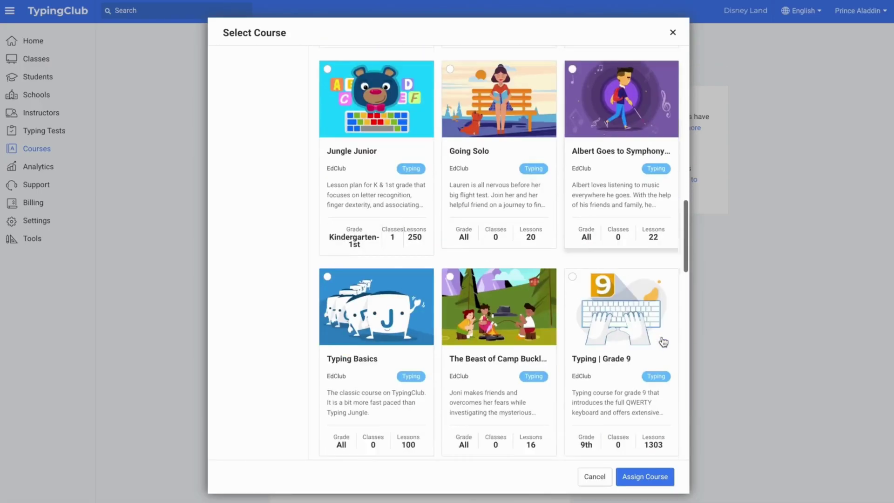
{"action": "scroll", "coordinate": [663, 341], "scroll_direction": "down", "scroll_amount": 10}
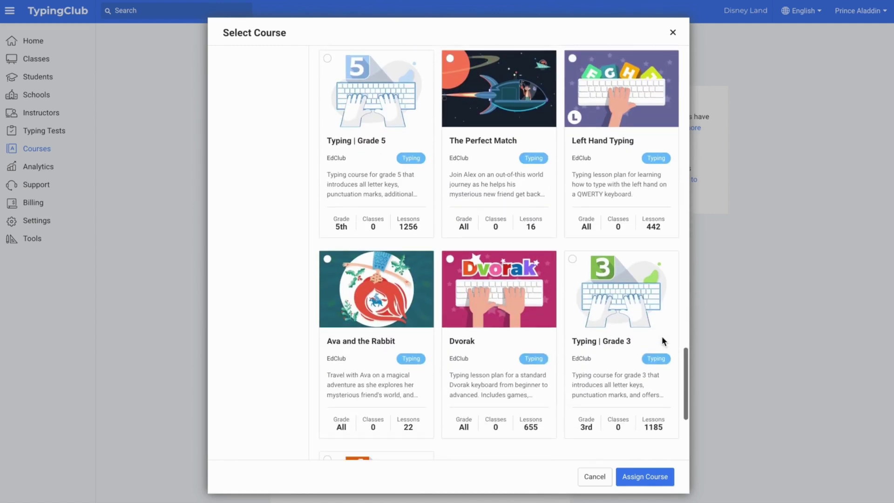
{"action": "left_click", "coordinate": [663, 342]}
{"action": "left_click", "coordinate": [629, 478]}
{"action": "scroll", "coordinate": [632, 361], "scroll_direction": "down", "scroll_amount": 10}
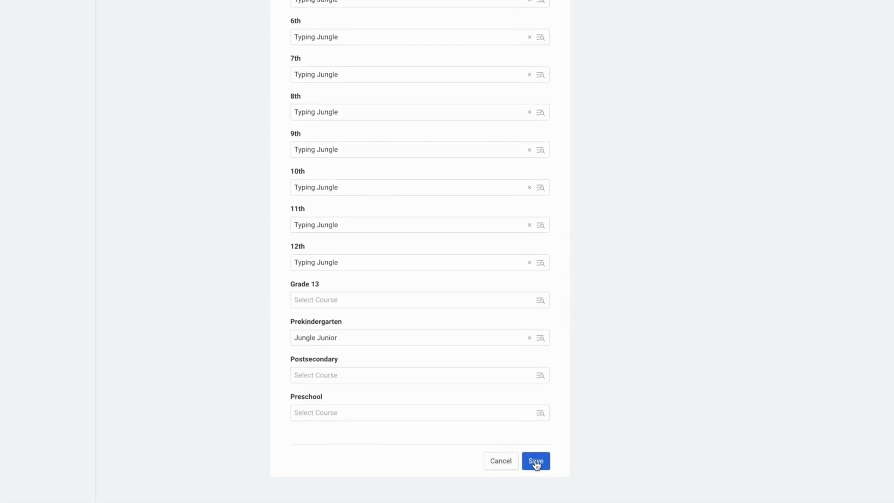
{"action": "left_click", "coordinate": [536, 482]}
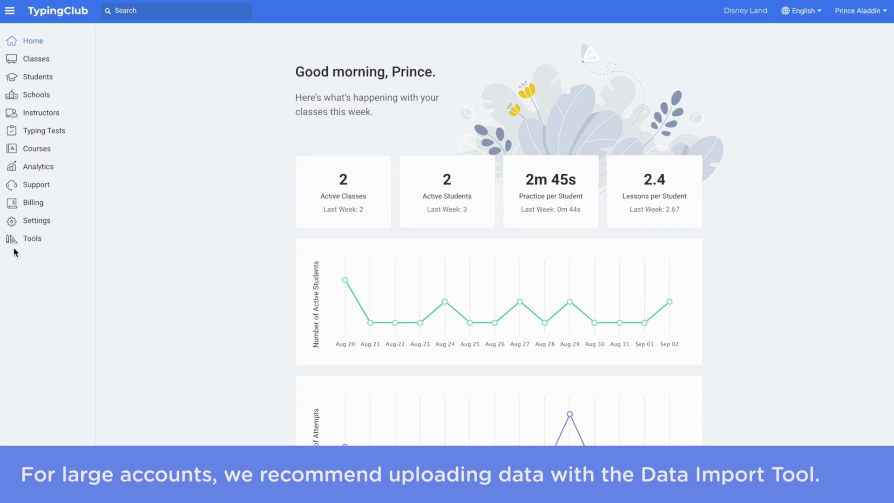
Open the Data Import Tool and review the Schools, Classes and Students CSV template fields.
{"action": "left_click", "coordinate": [32, 239]}
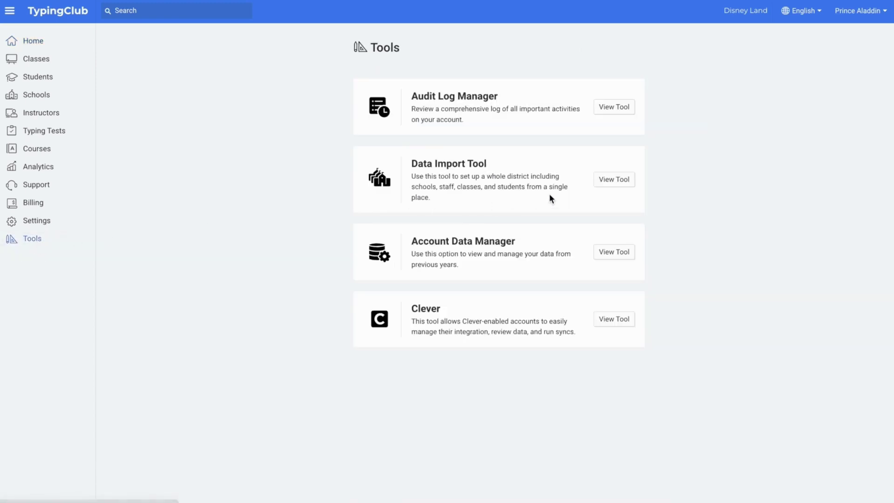
{"action": "left_click", "coordinate": [608, 181]}
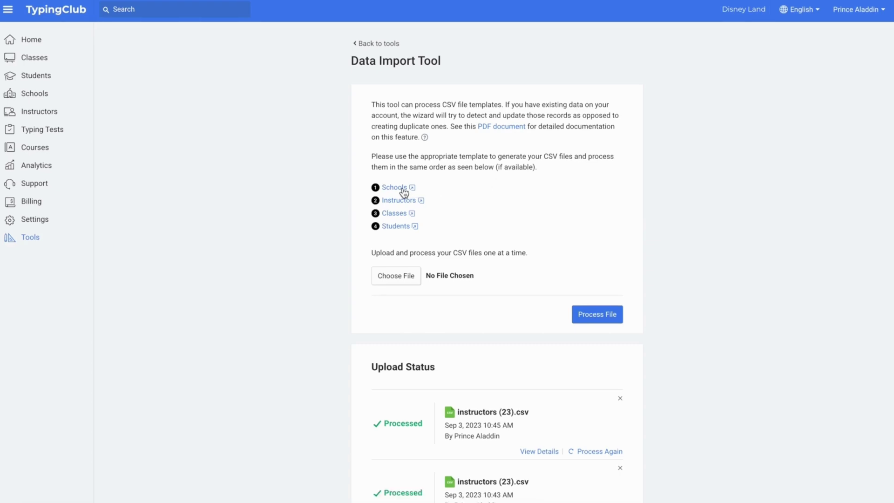
{"action": "left_click", "coordinate": [403, 188]}
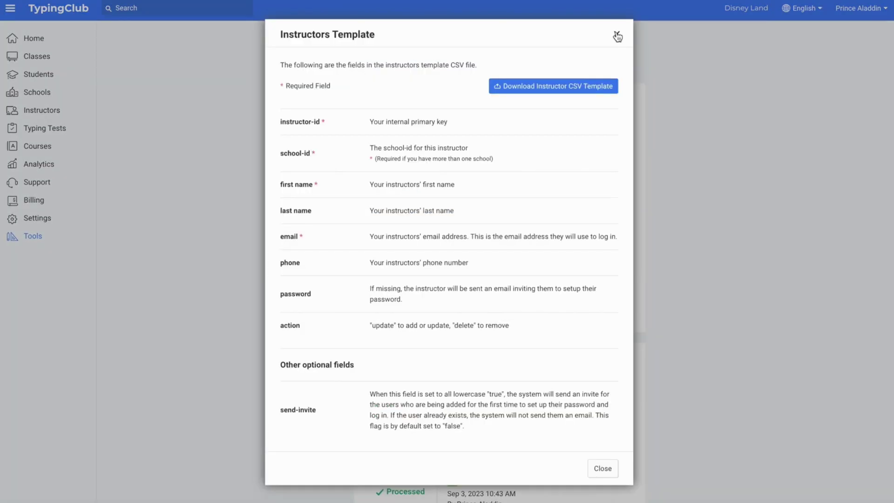
{"action": "left_click", "coordinate": [617, 36]}
{"action": "left_click", "coordinate": [397, 210]}
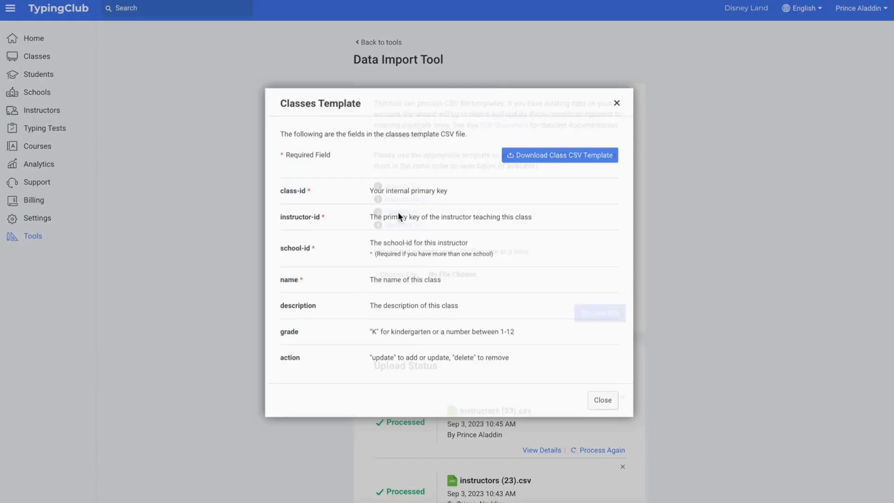
{"action": "left_click", "coordinate": [616, 104]}
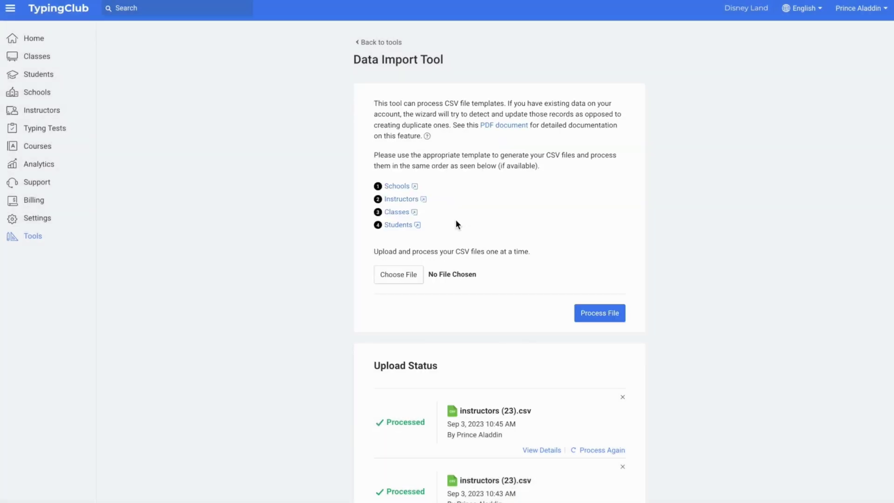
{"action": "left_click", "coordinate": [401, 225]}
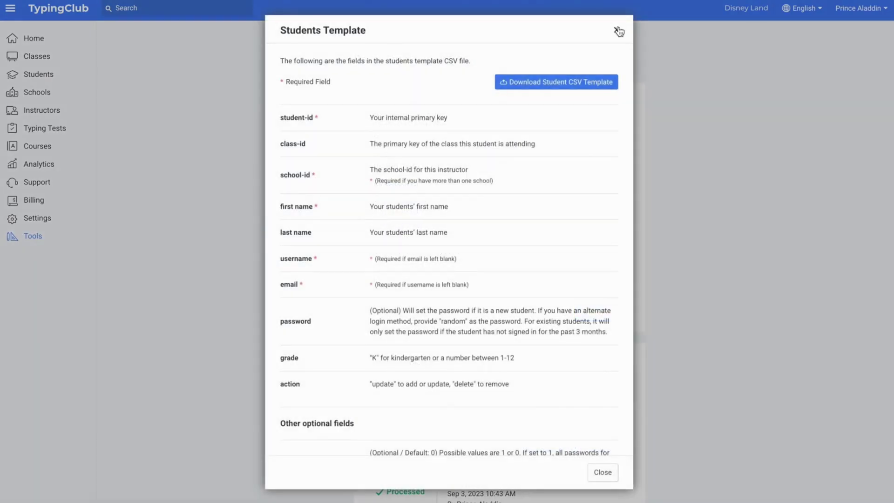
{"action": "left_click", "coordinate": [618, 30]}
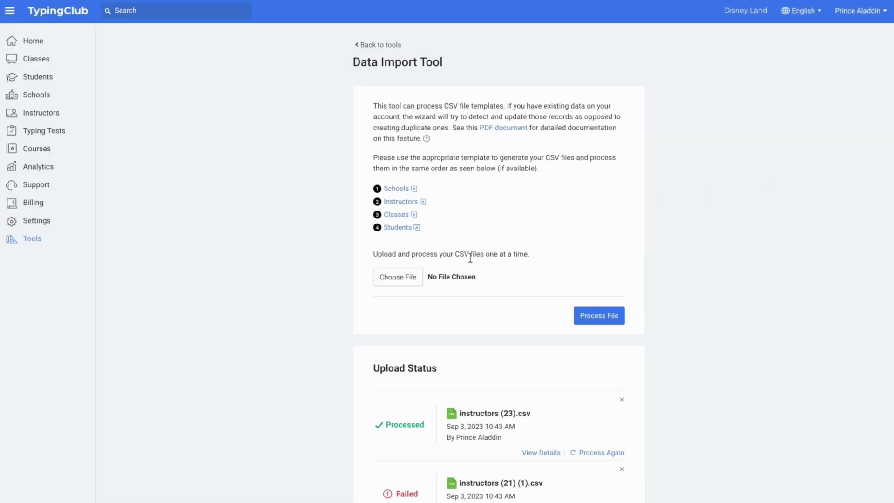
Upload and process the instructors (23).csv file.
{"action": "left_click", "coordinate": [409, 281]}
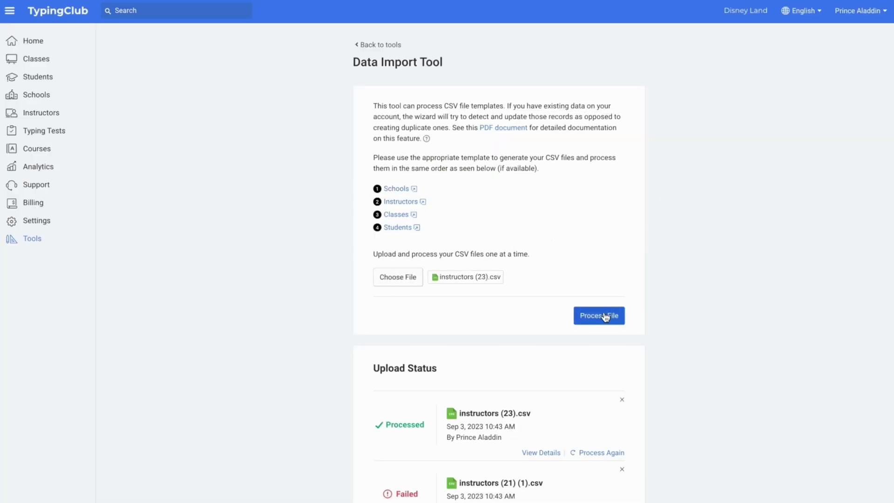
{"action": "left_click", "coordinate": [603, 316]}
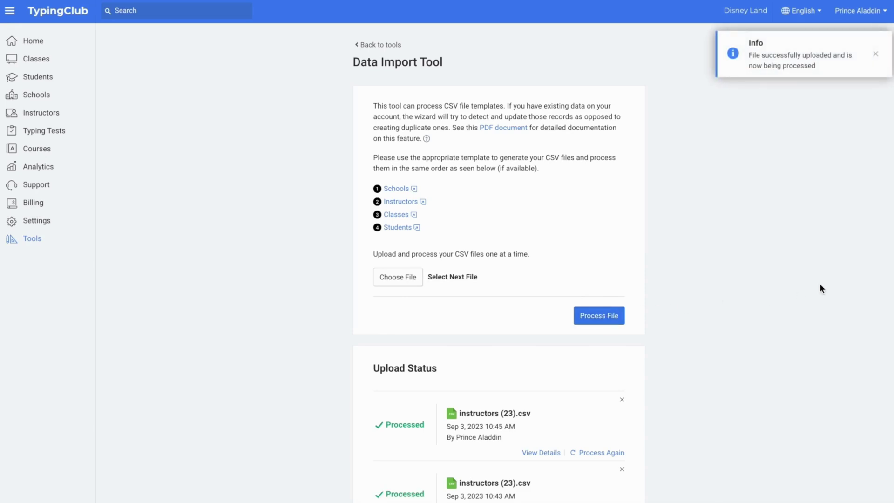
{"action": "scroll", "coordinate": [849, 281], "scroll_direction": "down", "scroll_amount": 3}
{"action": "scroll", "coordinate": [850, 279], "scroll_direction": "down", "scroll_amount": 3}
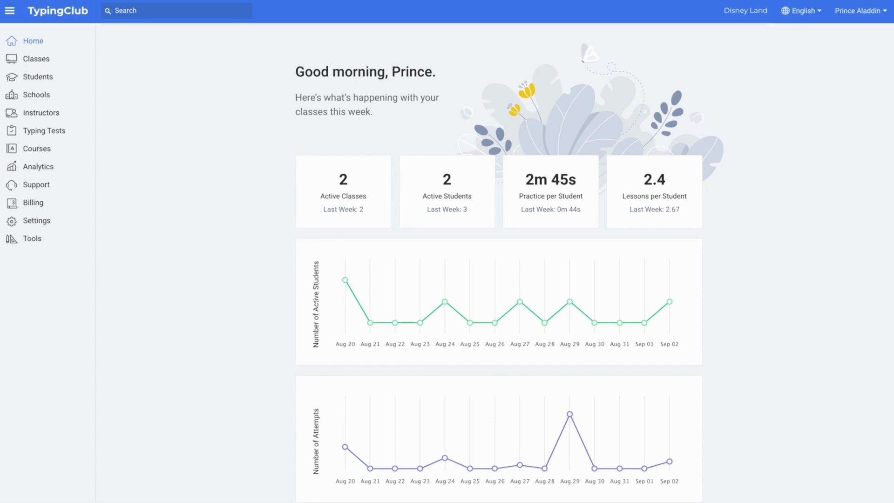
Open the Support page and follow its link to the edclub Help Center.
{"action": "left_click", "coordinate": [40, 185]}
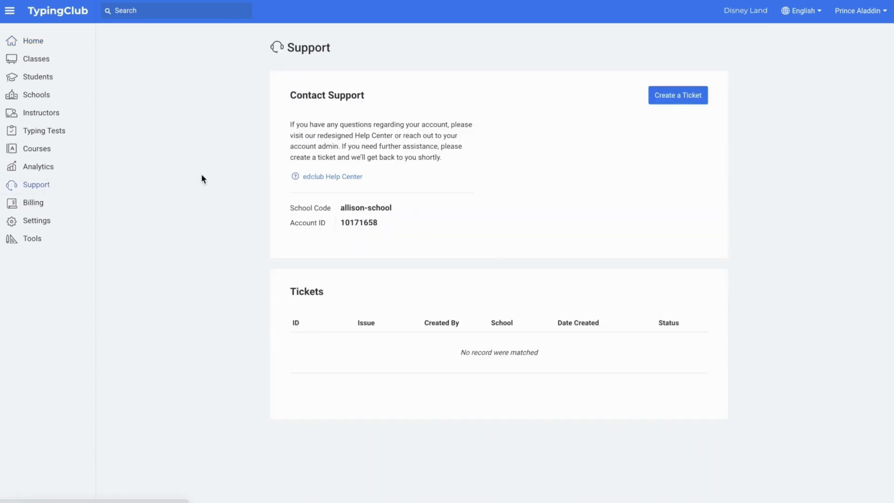
{"action": "left_click", "coordinate": [335, 180]}
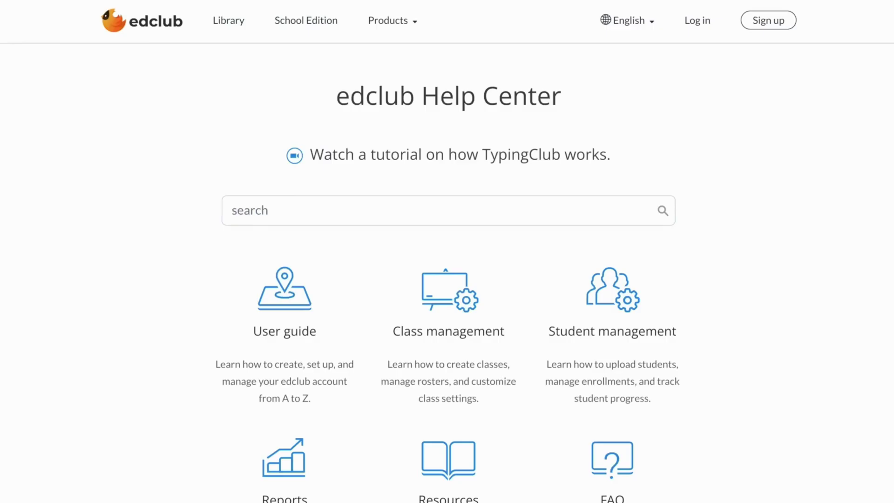